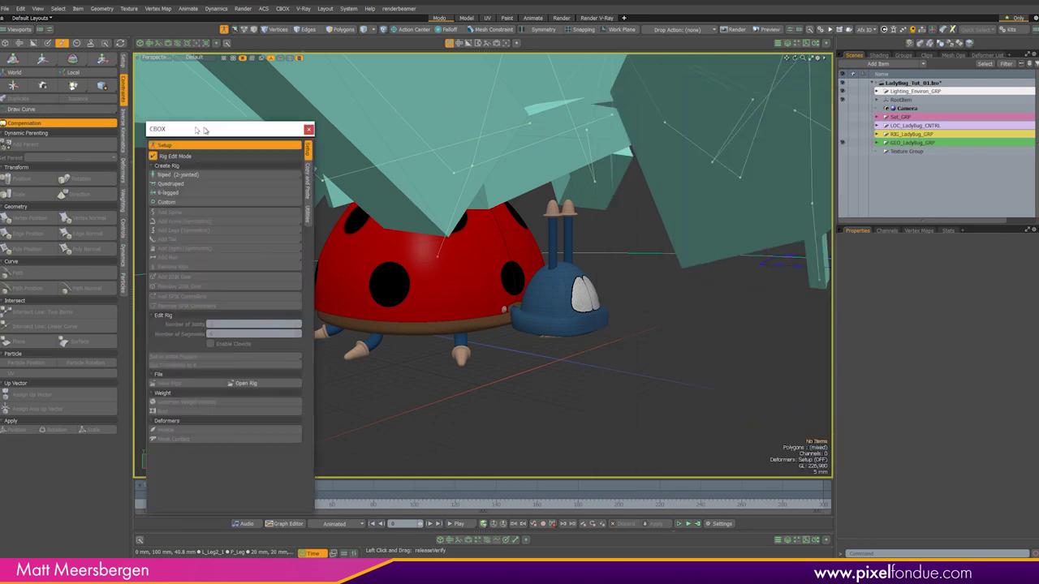
Remove the 2DIK goals from the rig's legs.
scroll(515, 213, down, 5)
scroll(515, 213, down, 8)
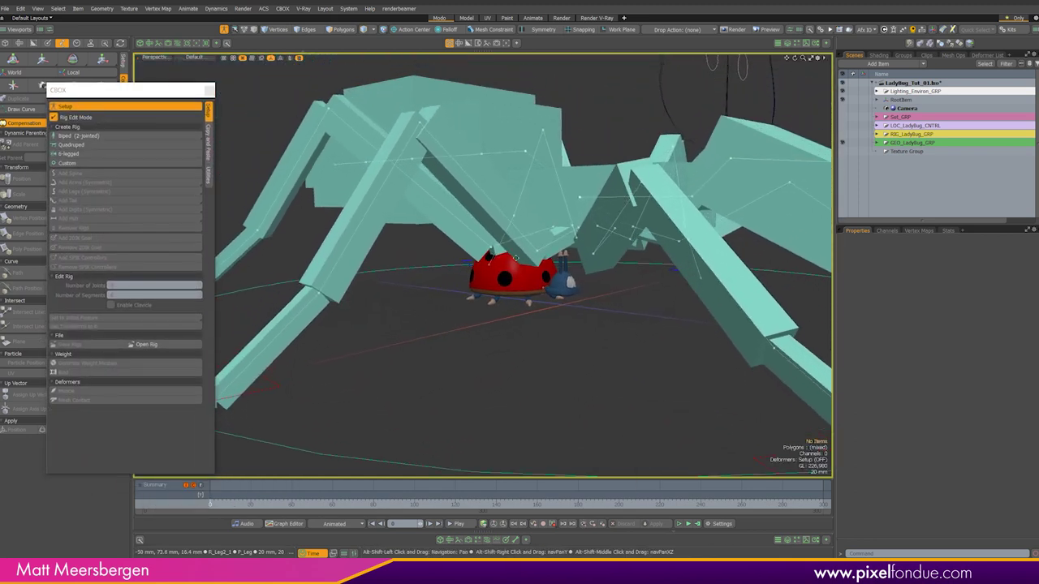
alt+drag(408, 330, 558, 330)
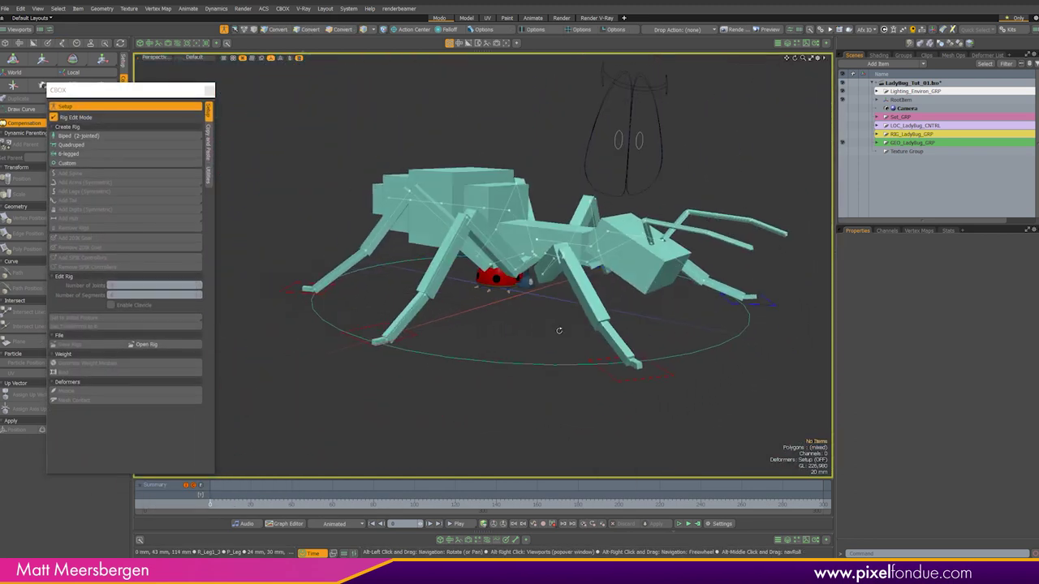
shift+click(361, 334)
alt+drag(361, 333, 709, 288)
shift+click(709, 287)
shift+click(568, 434)
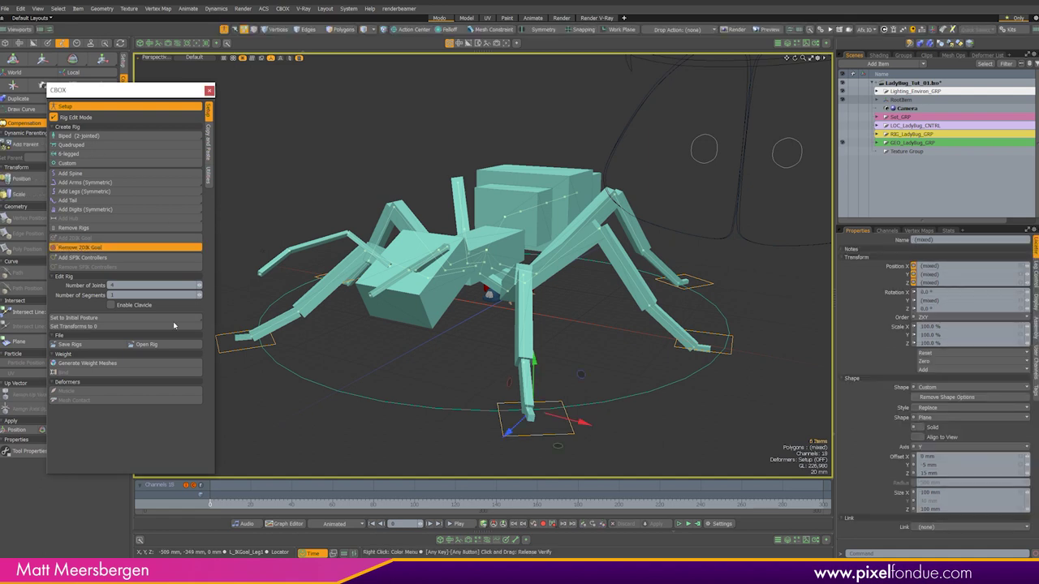
click(394, 335)
Select all the abdomen bones behind the thorax and remove their rig.
alt+drag(349, 352, 375, 317)
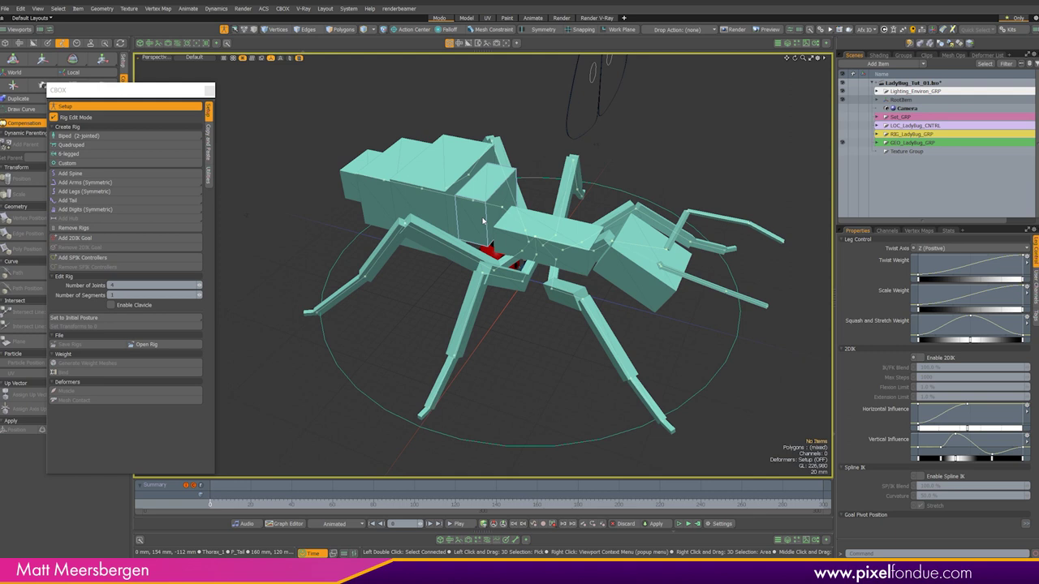
drag(482, 221, 409, 207)
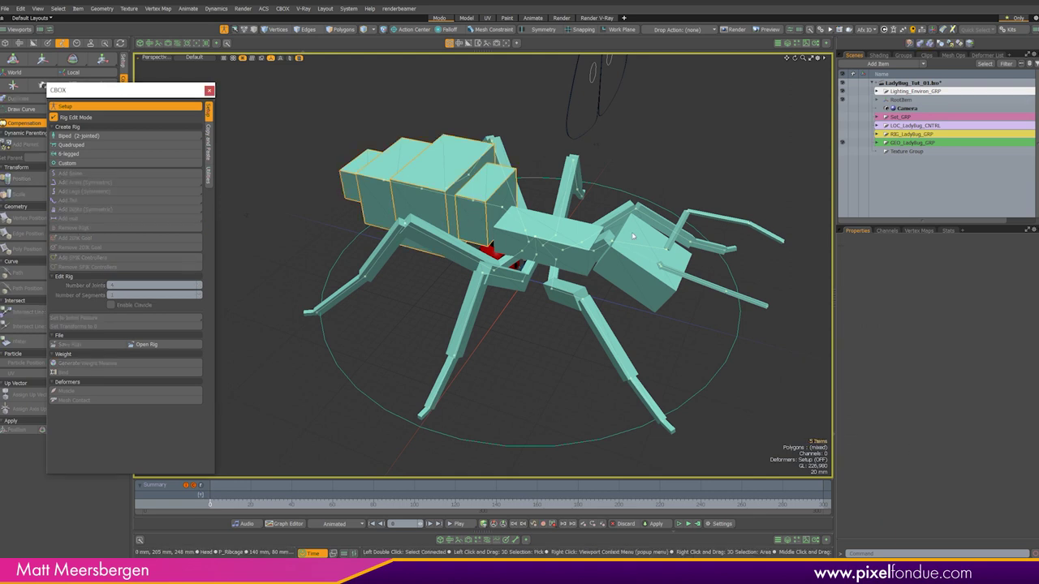
click(74, 228)
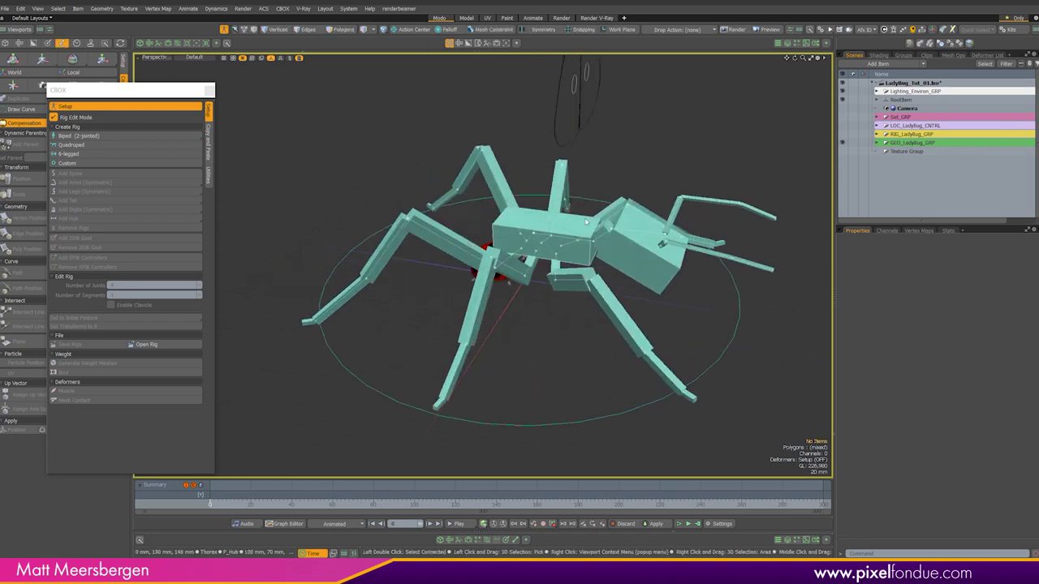
Shrink the thorax bone's skeleton size to 40.9 × 26.8 × 116 mm to fit the ladybug's body.
click(549, 225)
alt+drag(550, 225, 523, 261)
alt+right_click(523, 261)
click(491, 261)
drag(576, 191, 490, 264)
key(0)
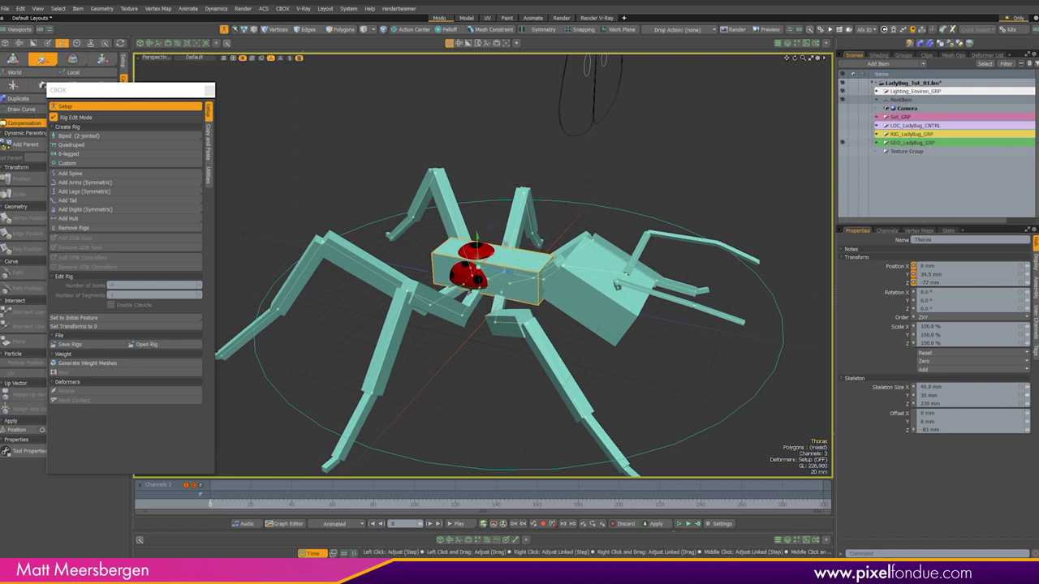
alt+drag(519, 340, 462, 349)
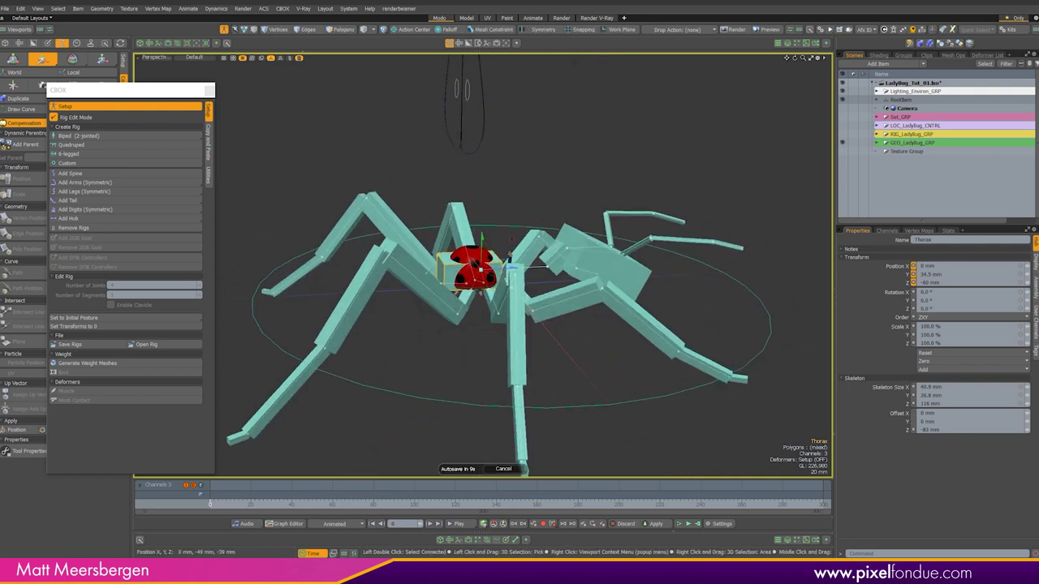
Move the thorax bone to Y 15.5 mm, Z -77.5 mm and set its skeleton offset to Y 22 mm, Z -60 mm.
scroll(505, 221, up, 3)
alt+drag(505, 221, 507, 243)
scroll(506, 221, up, 2)
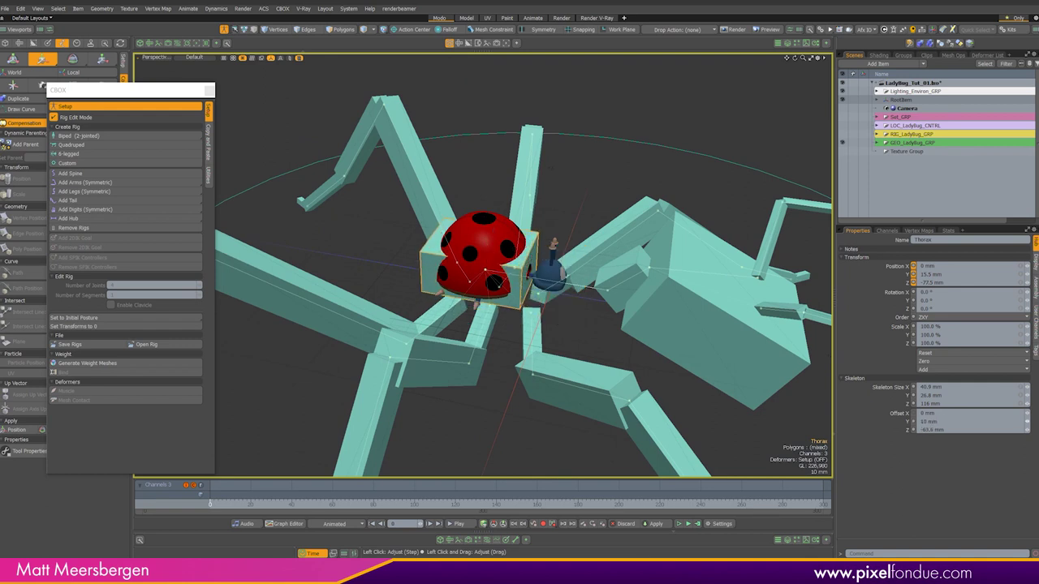
alt+drag(507, 243, 1029, 432)
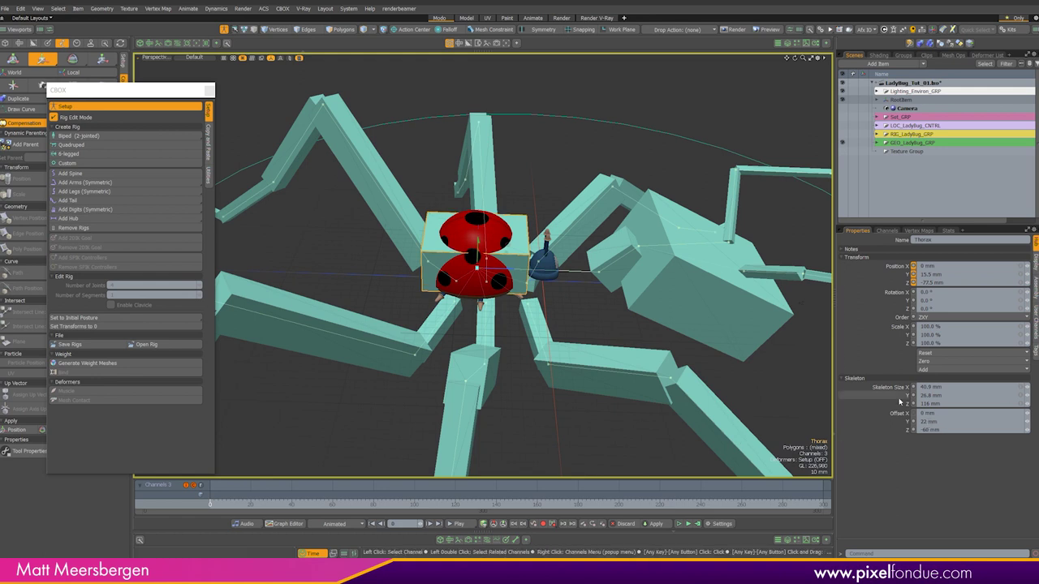
Raise the root joint of the right rear leg to Y -8 mm.
alt+drag(532, 368, 543, 288)
click(495, 316)
scroll(466, 288, up, 5)
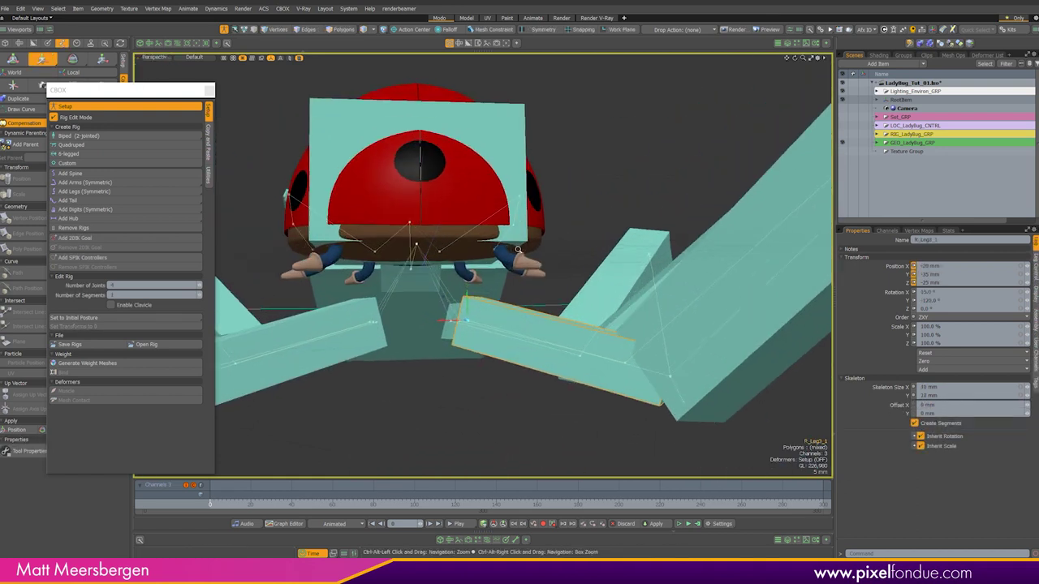
alt+drag(466, 288, 420, 367)
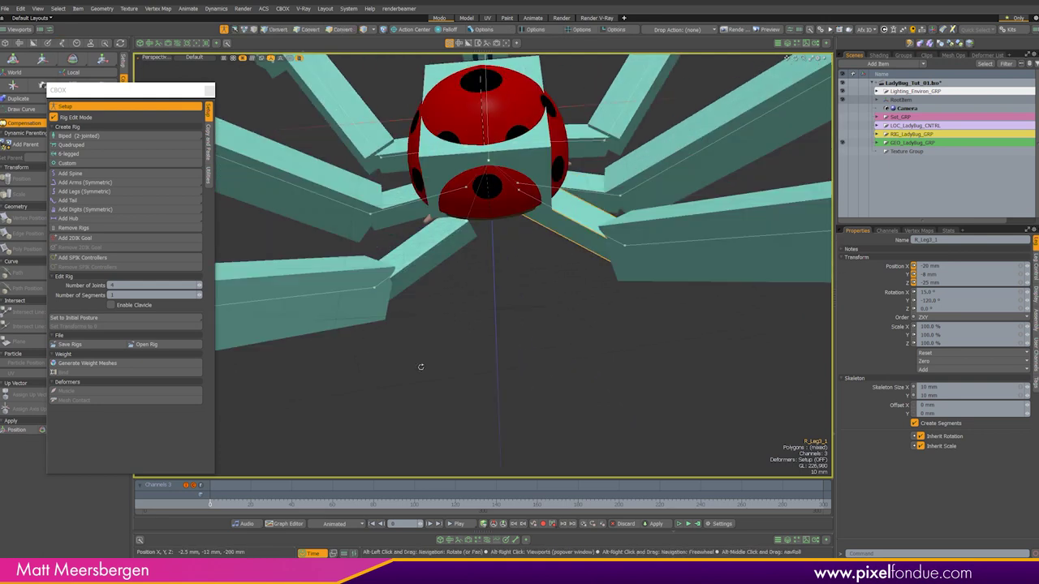
Select the whole right rear leg chain and set its skeleton size to 3 mm in X and Y.
double_click(568, 242)
scroll(563, 297, down, 5)
alt+drag(563, 297, 544, 317)
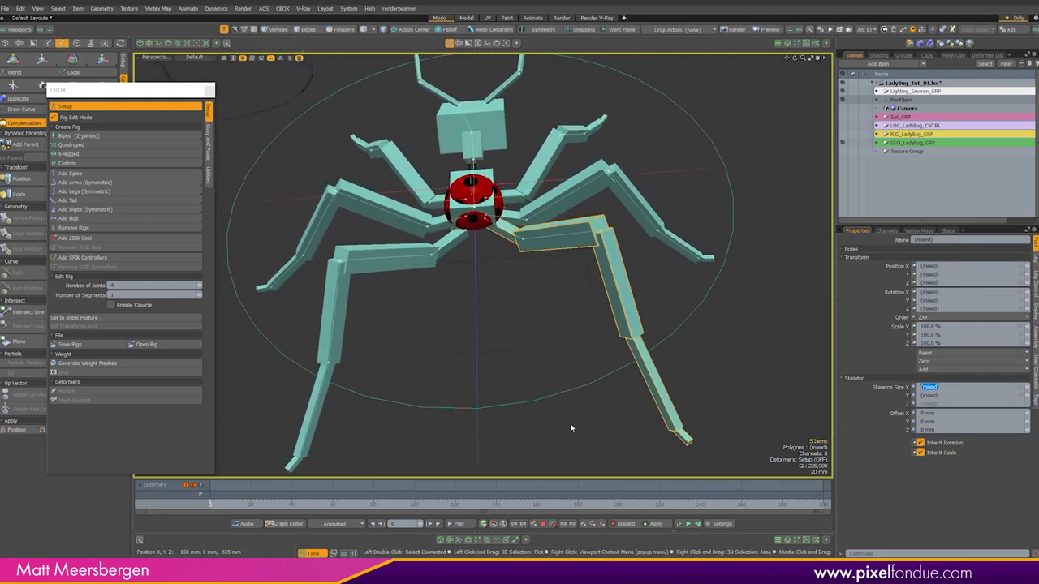
alt+drag(478, 253, 512, 245)
click(512, 245)
Transform the right rear leg chain toward the ladybug's matching leg.
scroll(512, 245, up, 5)
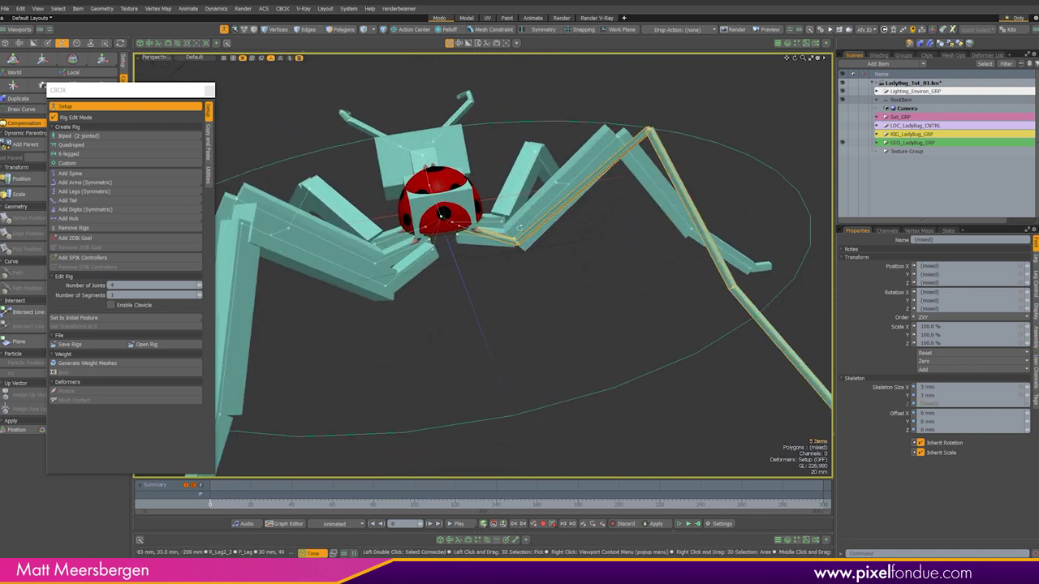
key(y)
scroll(512, 245, up, 3)
drag(485, 345, 409, 391)
scroll(409, 392, up, 3)
click(441, 325)
Pull the right rear leg's joints closer together so the chain approaches the size of the ladybug's leg.
alt+drag(441, 325, 568, 228)
click(425, 251)
scroll(495, 276, down, 5)
click(592, 235)
alt+drag(535, 146, 546, 265)
key(Down)
scroll(558, 259, up, 8)
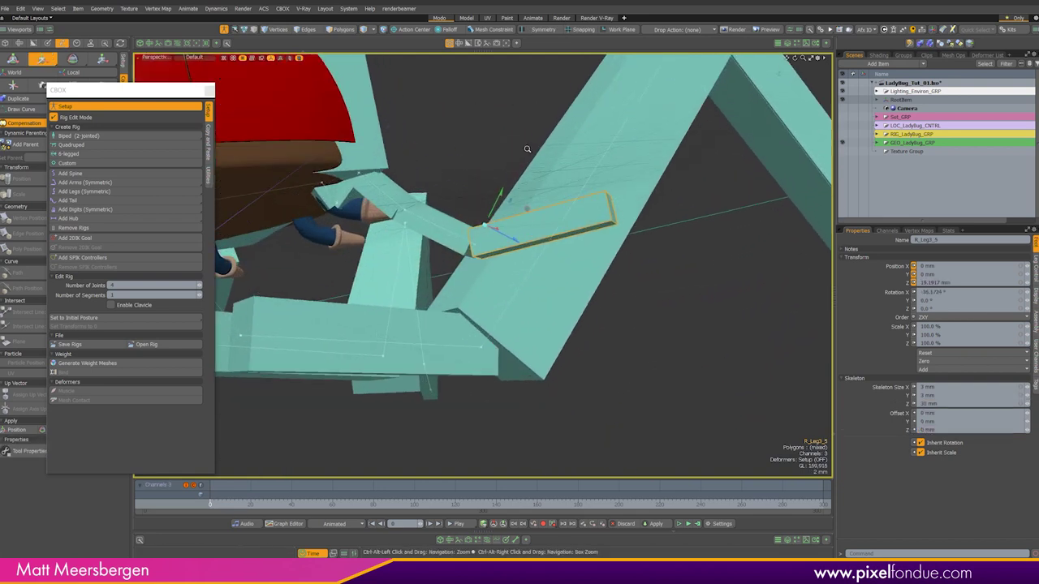
Set the right rear leg's number of joints to 2 and try fitting its segments to the ladybug's leg.
mouse_move(546, 265)
alt+mouse_down()
mouse_move(568, 267)
mouse_move(560, 272)
alt+mouse_up()
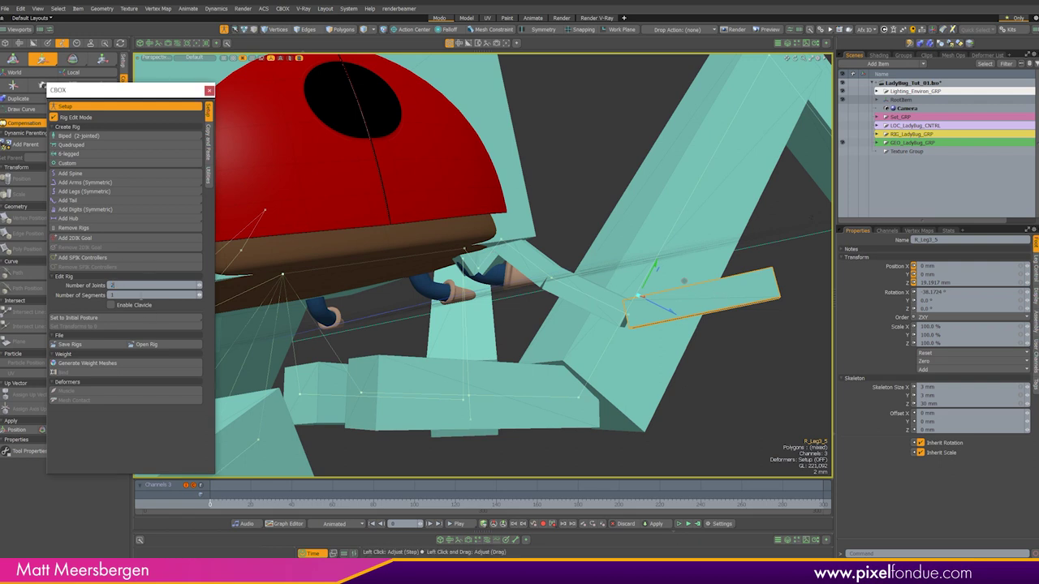
scroll(479, 268, up, 5)
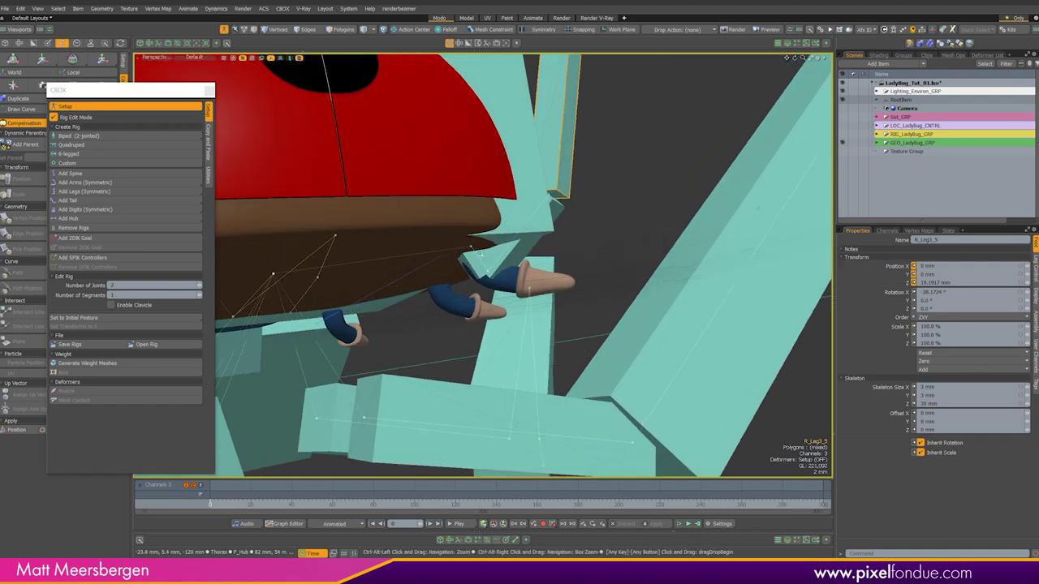
alt+drag(479, 268, 568, 211)
click(488, 268)
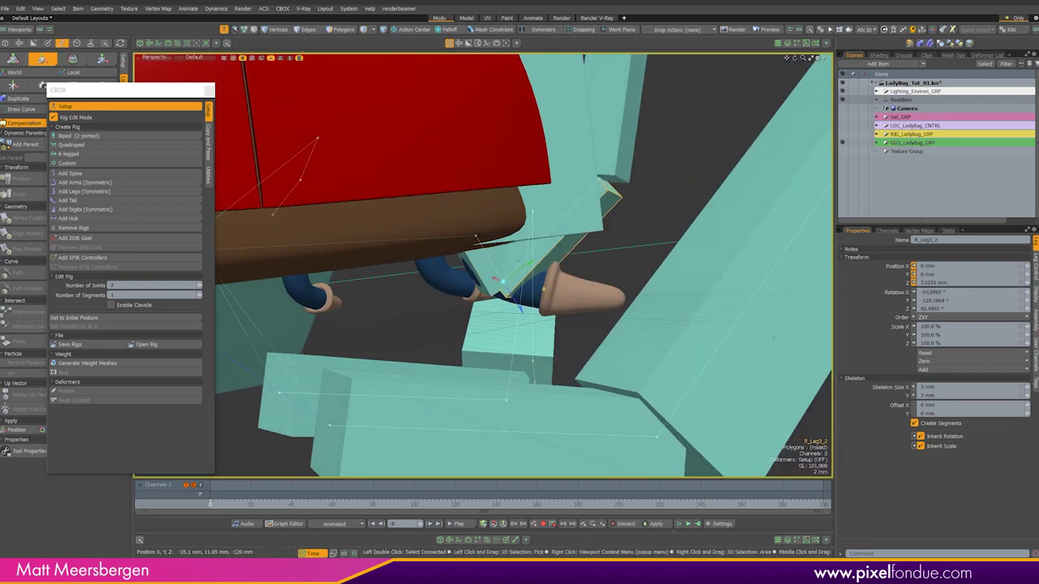
Set the right rear leg's number of joints to 3 and reposition its second joint.
click(639, 159)
alt+drag(600, 179, 471, 317)
click(467, 329)
alt+drag(800, 333, 142, 69)
mouse_move(501, 269)
mouse_down()
mouse_move(492, 271)
mouse_move(509, 255)
mouse_up()
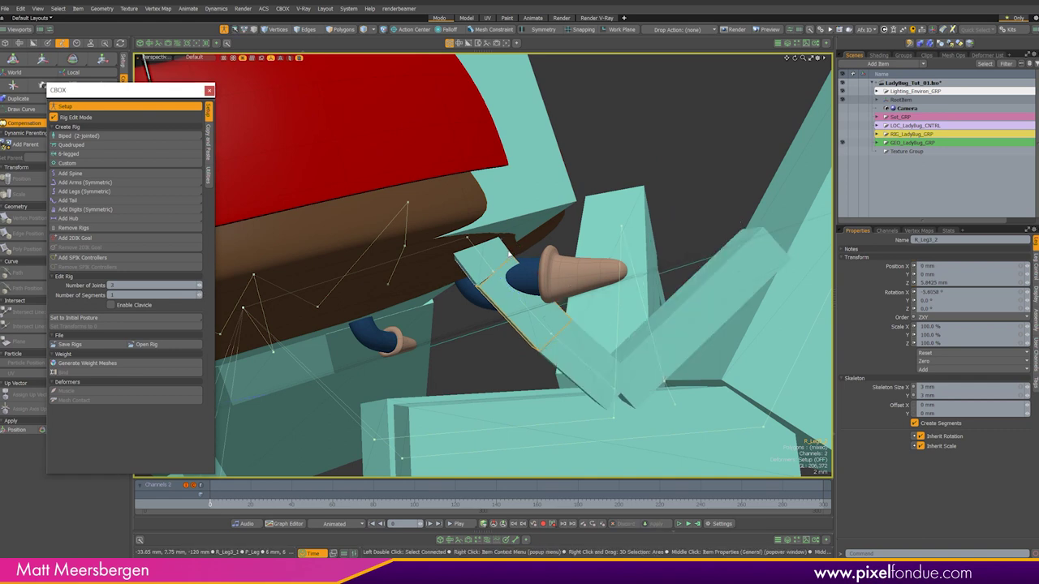
Move the right rear leg's root joint to X -31.4 mm, Y -3.5 mm, Z -35.05 mm at the ladybug's hip.
alt+drag(589, 348, 554, 301)
alt+drag(442, 362, 478, 357)
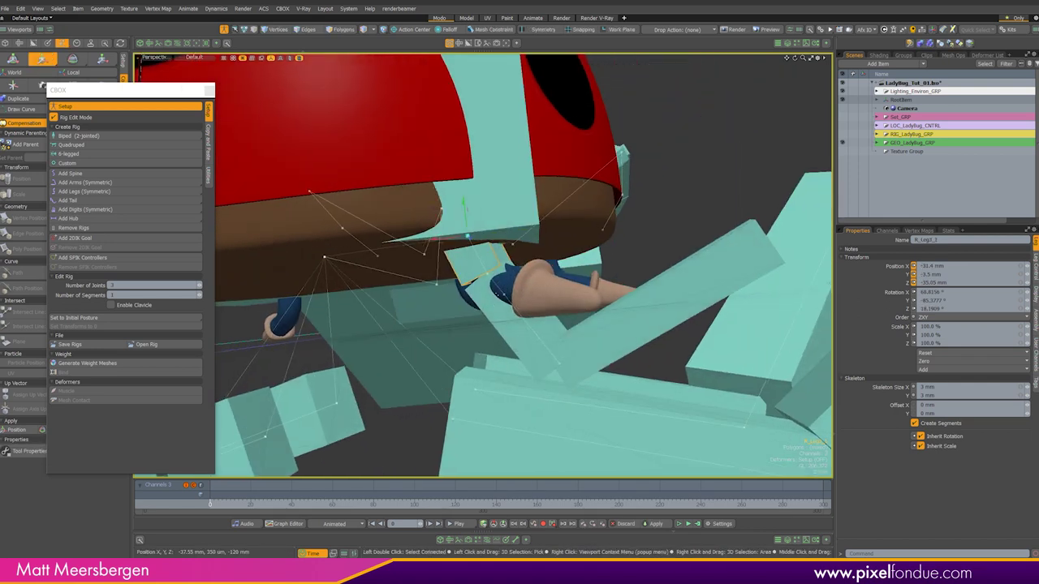
alt+drag(475, 301, 436, 273)
Rotate the right rear leg's root joint to about -115° in Y and set its Z rotation to 0°.
click(569, 322)
click(455, 284)
drag(474, 241, 453, 242)
text(0)
key(Return)
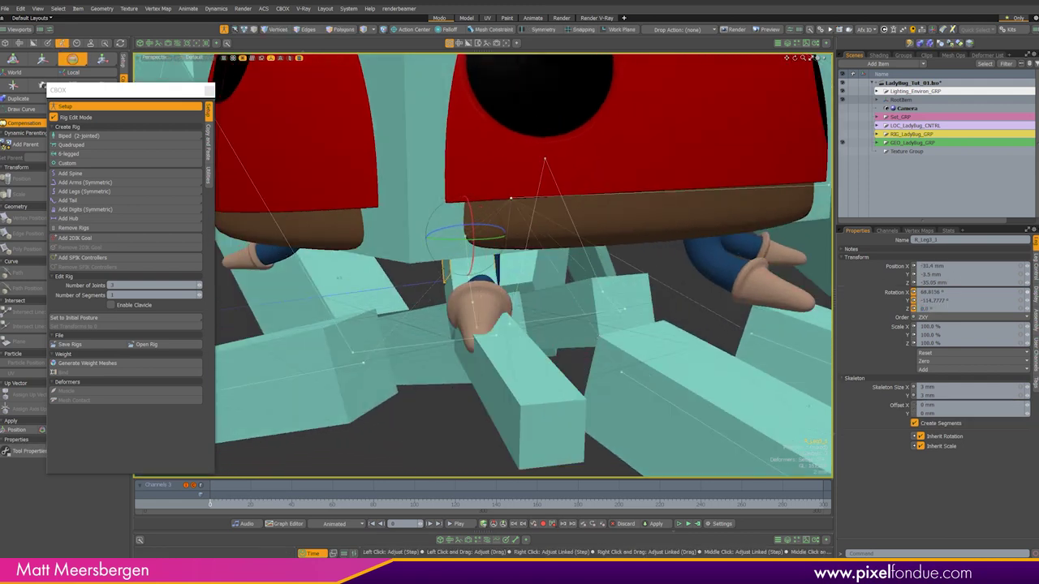
text(0)
key(Return)
Adjust the root and middle joints of the right rear leg to follow the bend of the ladybug's leg.
alt+drag(680, 314, 641, 308)
drag(508, 259, 512, 284)
alt+drag(511, 284, 441, 309)
drag(438, 258, 531, 255)
click(534, 258)
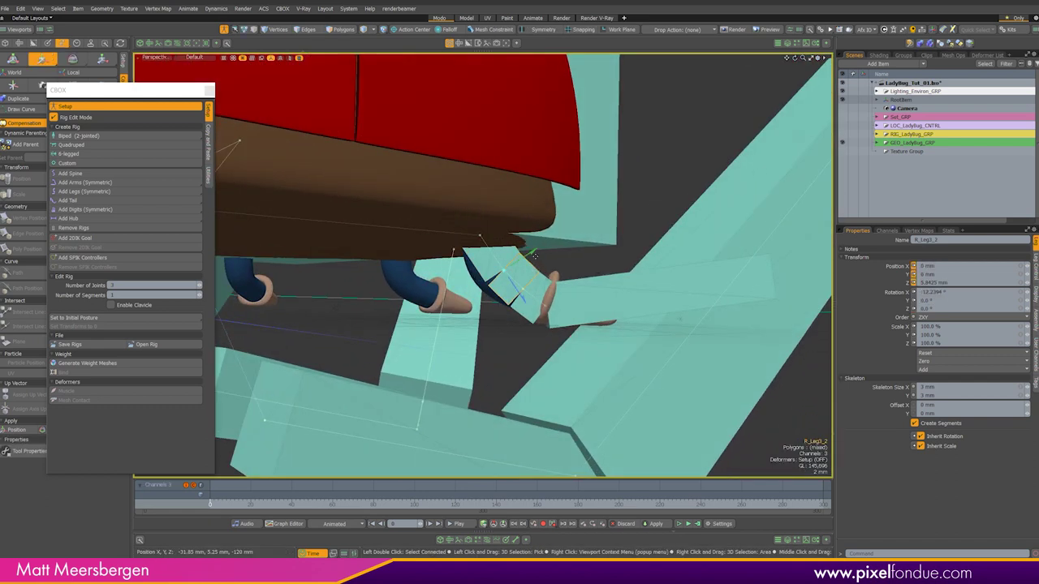
click(519, 304)
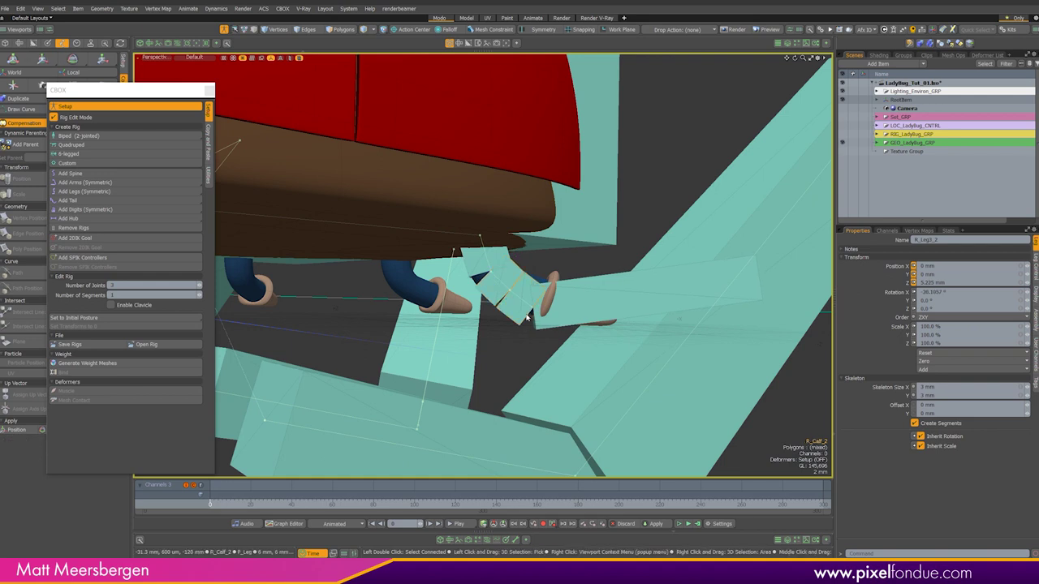
Zero the right rear foot segment's Y and Z rotation and set its skeleton size to 4 × 4 × 12 mm.
click(565, 288)
key(e)
alt+drag(532, 300, 475, 292)
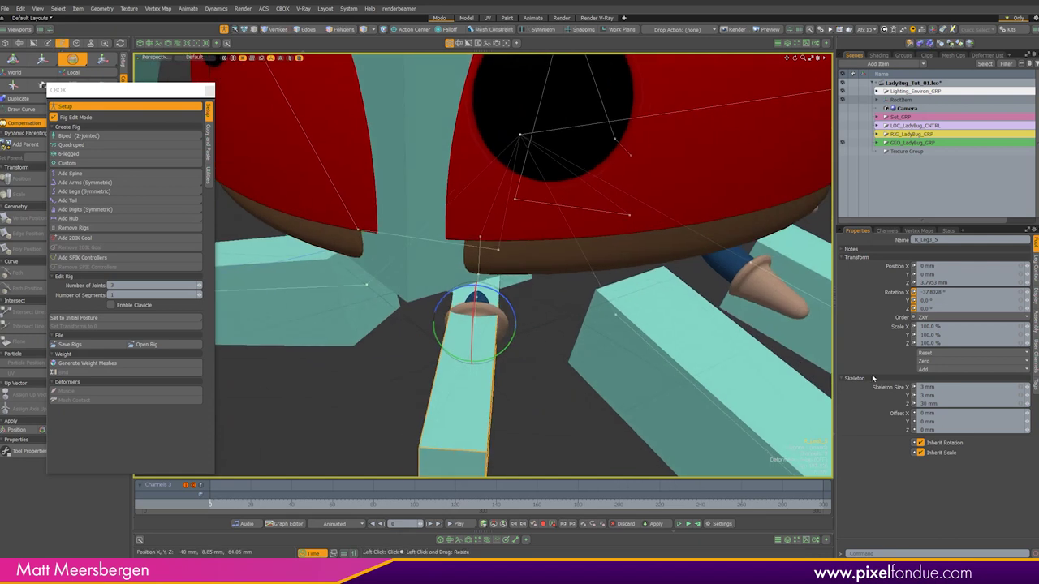
text(5)
key(Return)
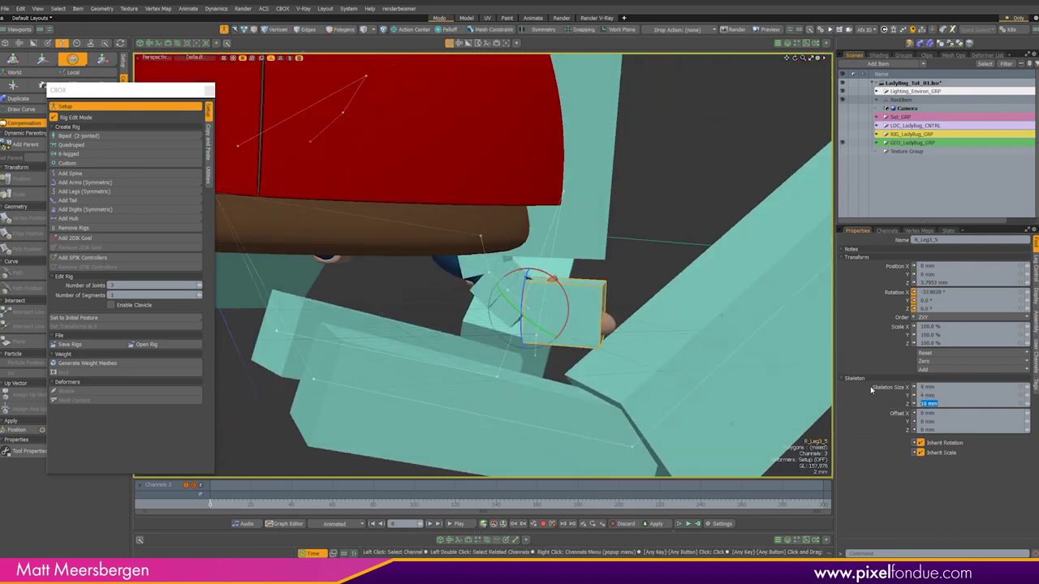
key(w)
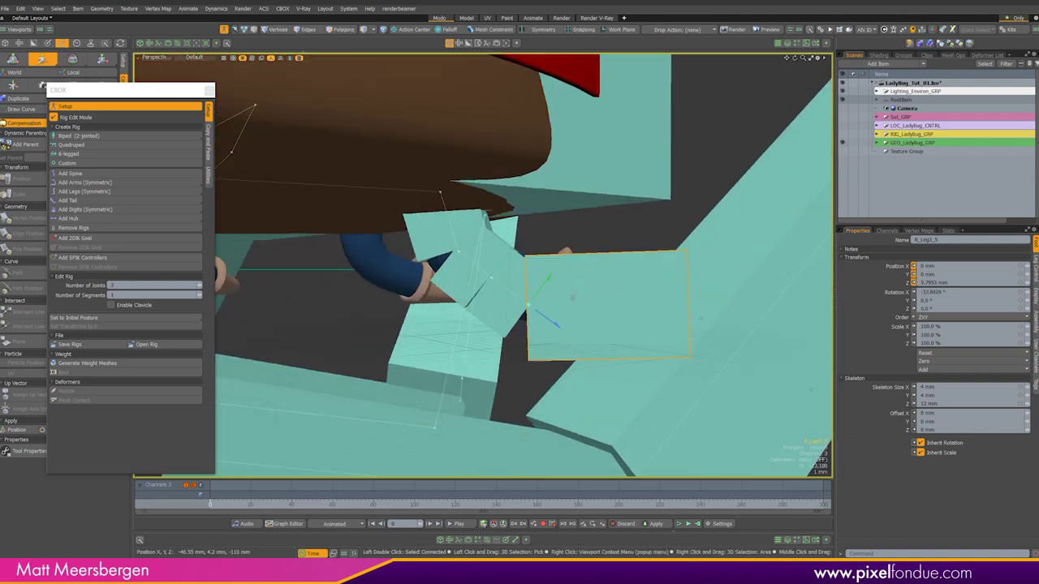
Align the right rear foot segment with the foot mesh in wireframe shading, rotating it to about -12.5° in X.
drag(582, 294, 577, 277)
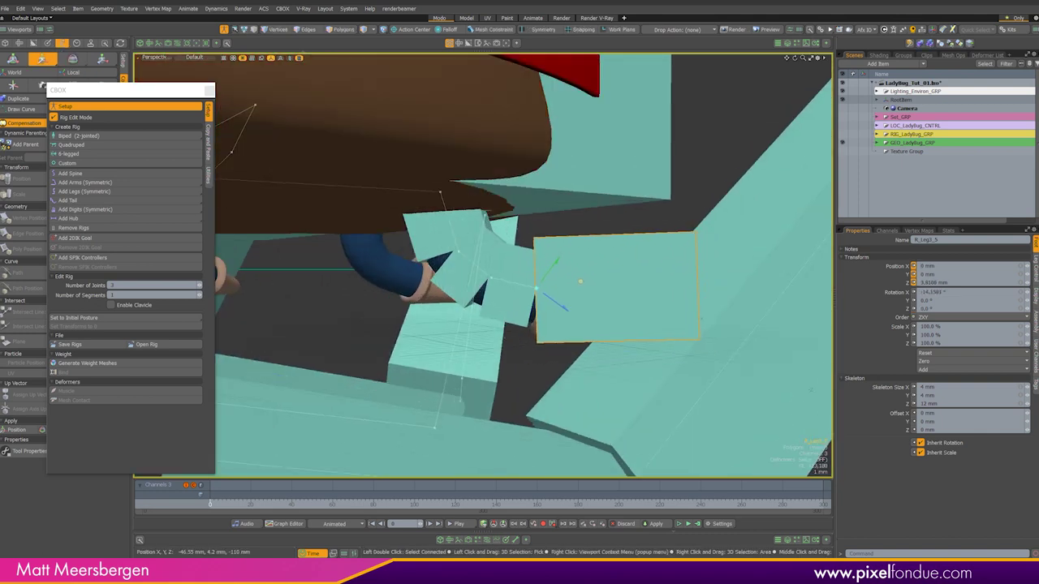
click(194, 57)
click(186, 81)
key(e)
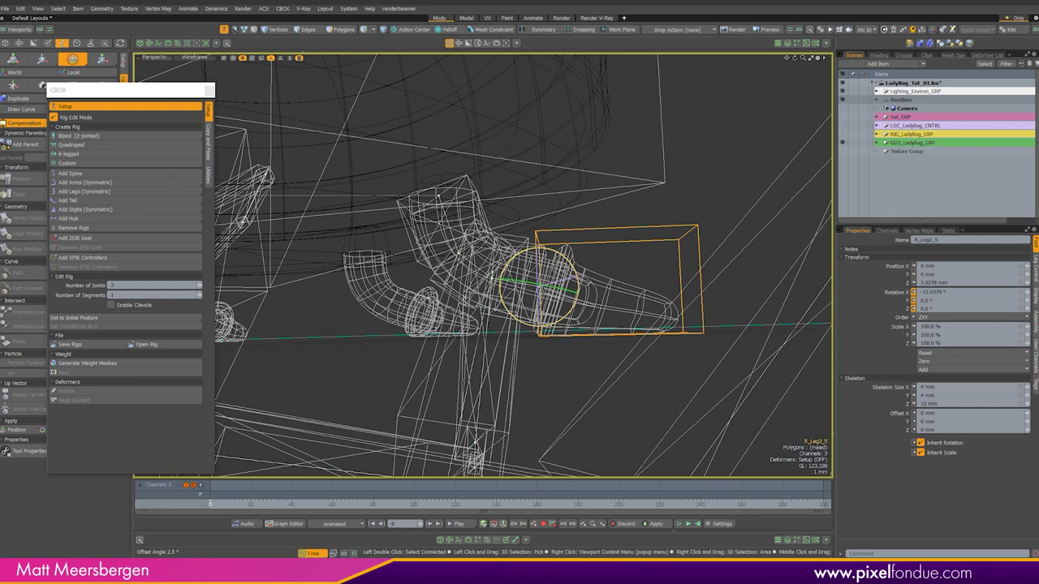
key(ctrl+space)
click(539, 361)
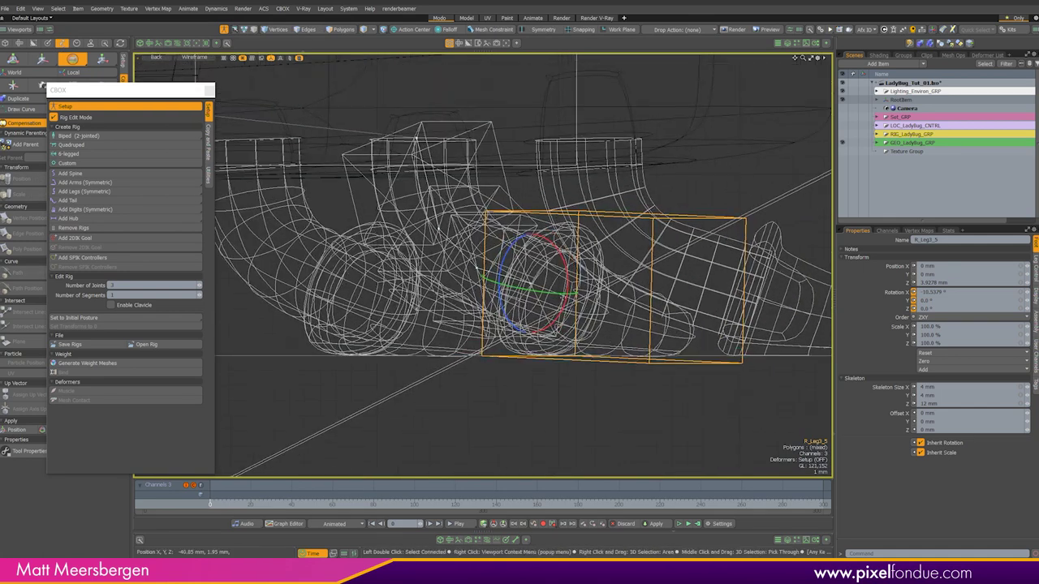
alt+drag(540, 361, 207, 66)
scroll(560, 296, up, 5)
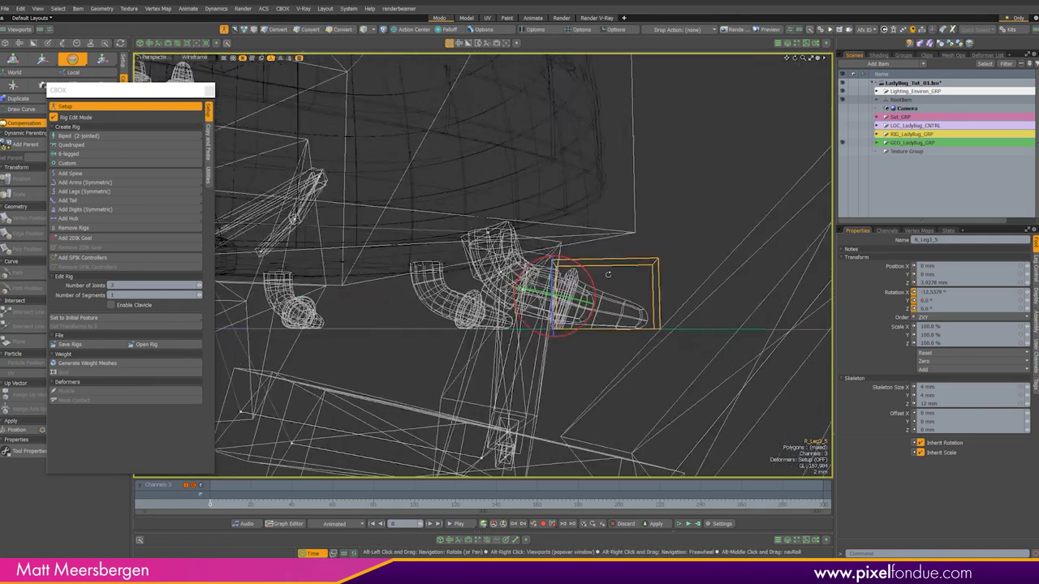
Fine-tune the right rear leg's joint positions against the mesh and restore Default viewport shading.
key(w)
drag(567, 302, 357, 243)
click(195, 56)
click(182, 116)
Select the whole left rear leg chain and match its joint count and segment thickness to the right rear leg.
mouse_move(365, 341)
alt+mouse_down()
mouse_move(485, 407)
mouse_move(379, 354)
mouse_move(535, 300)
alt+mouse_up()
click(374, 349)
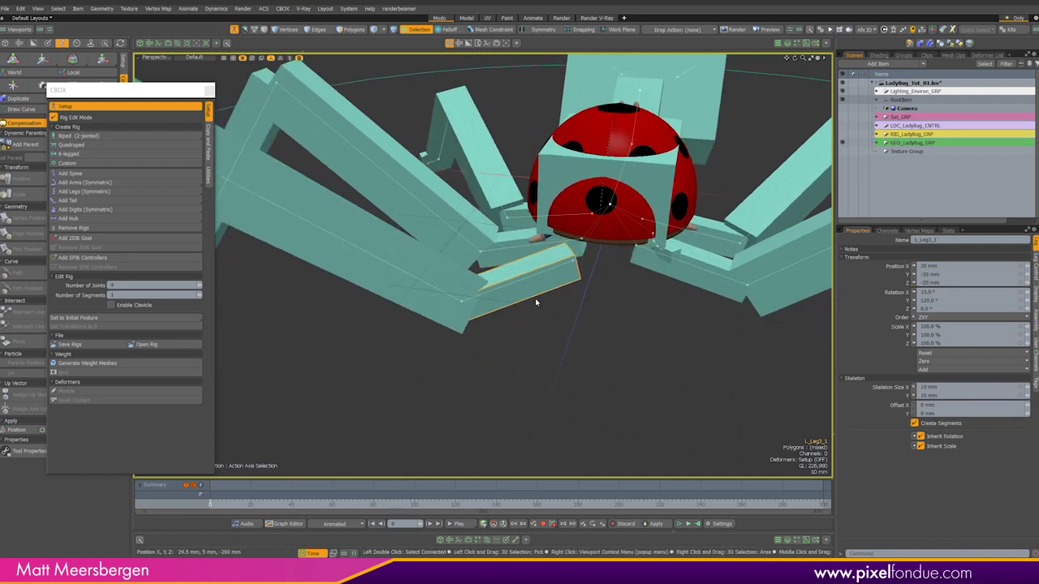
ctrl+alt+drag(461, 285, 486, 306)
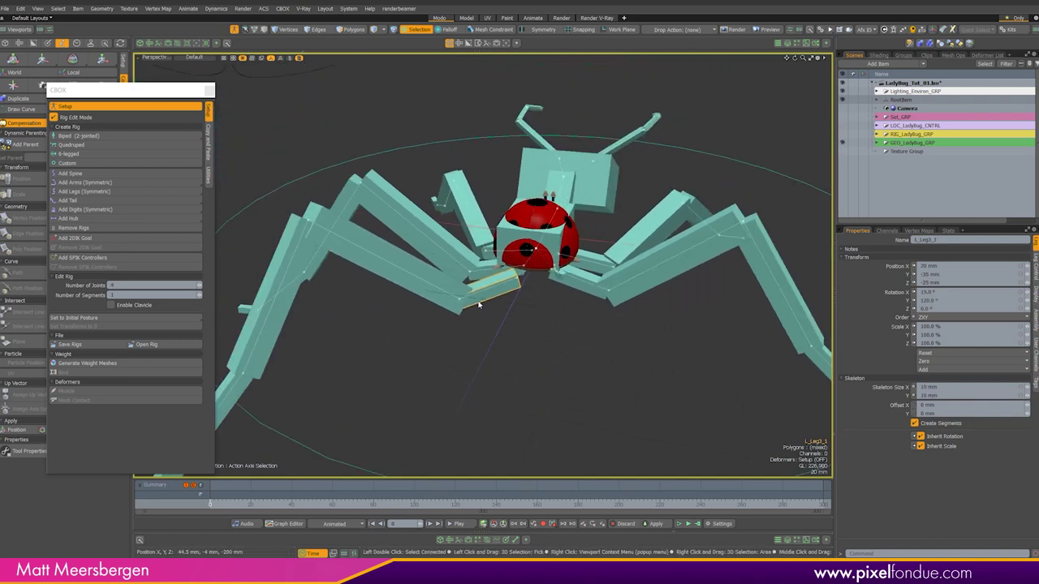
double_click(479, 305)
alt+drag(568, 261, 593, 197)
Copy the posture of the whole right rear leg chain and mirror-paste it onto the left rear leg.
click(555, 261)
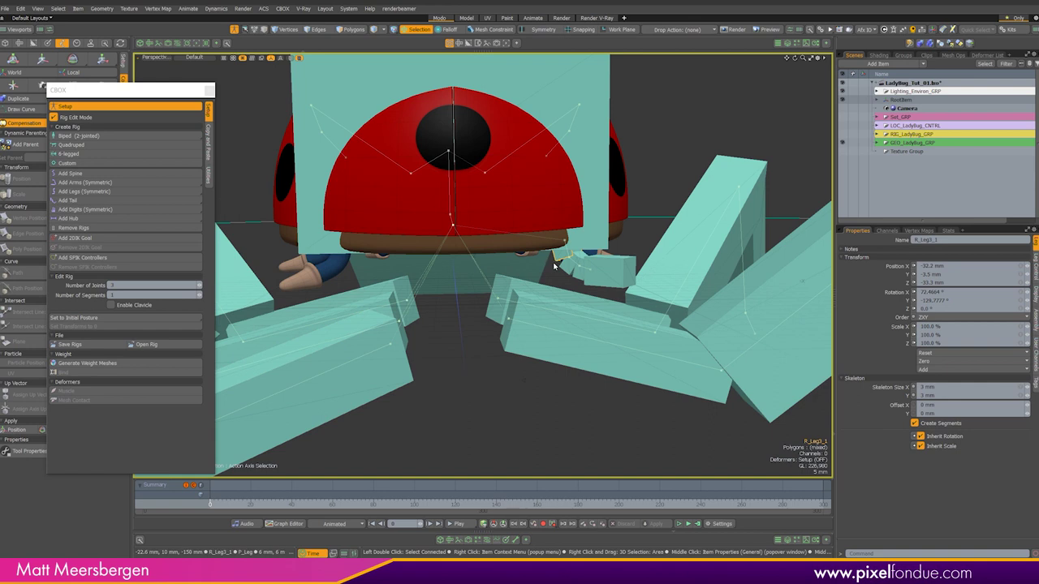
double_click(557, 261)
click(207, 140)
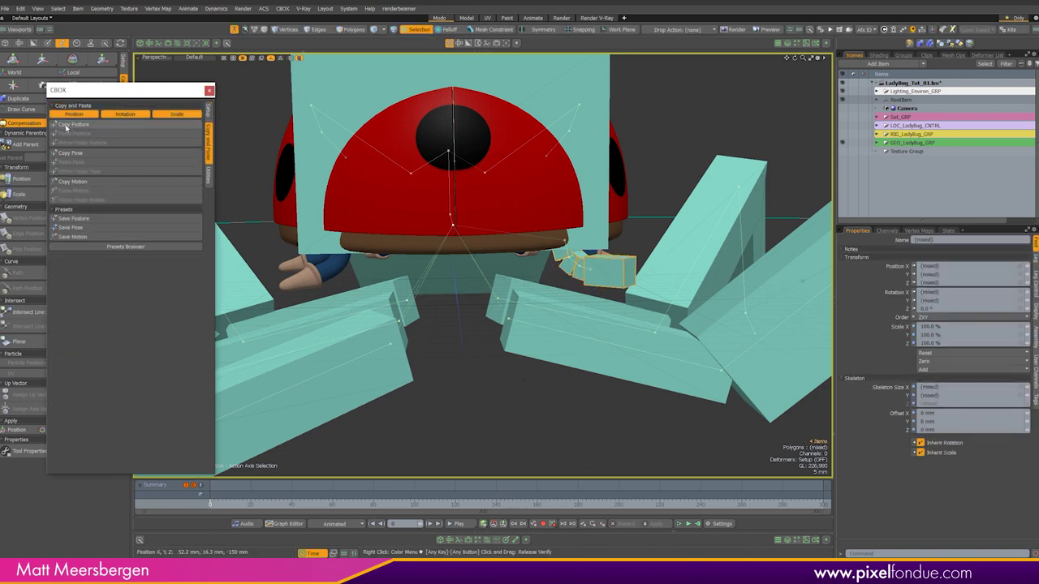
alt+drag(459, 314, 324, 348)
scroll(325, 349, down, 3)
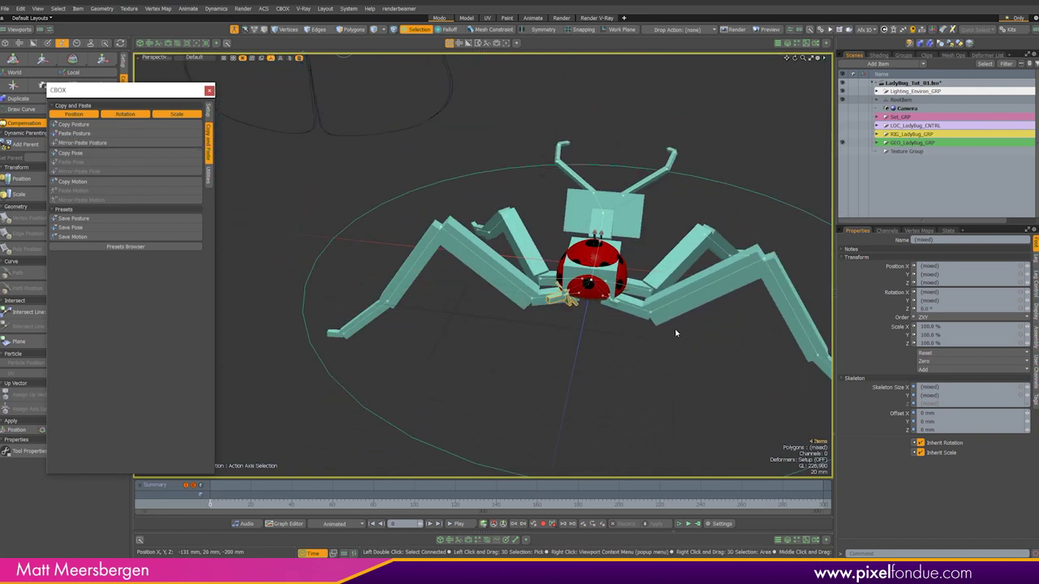
Set the left rear leg segments to 3 mm thickness and its foot segment to 4 × 4 × 12 mm.
text(3)
key(Tab)
text(3)
key(Tab)
key(shift+a)
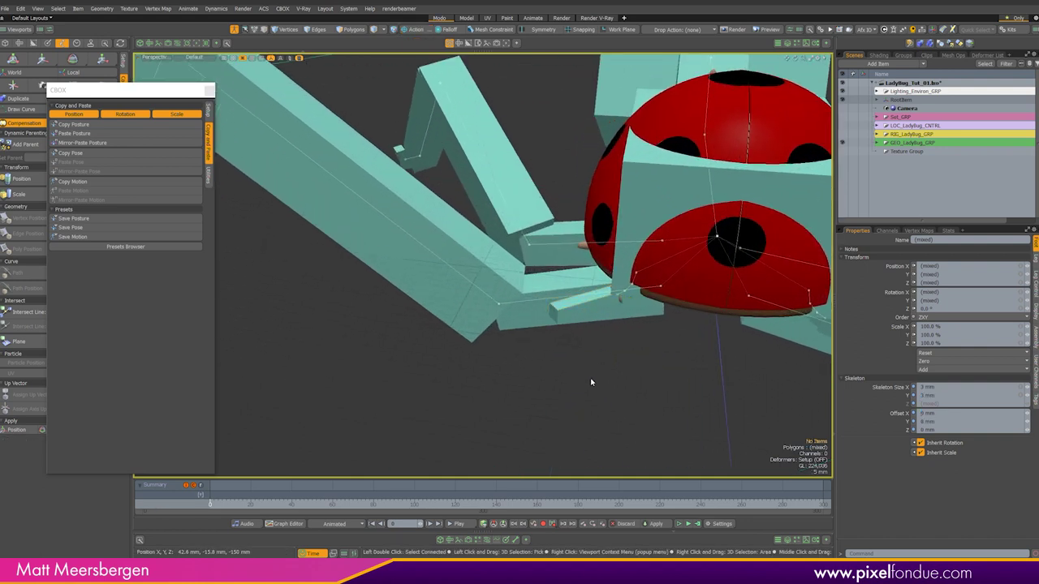
click(559, 319)
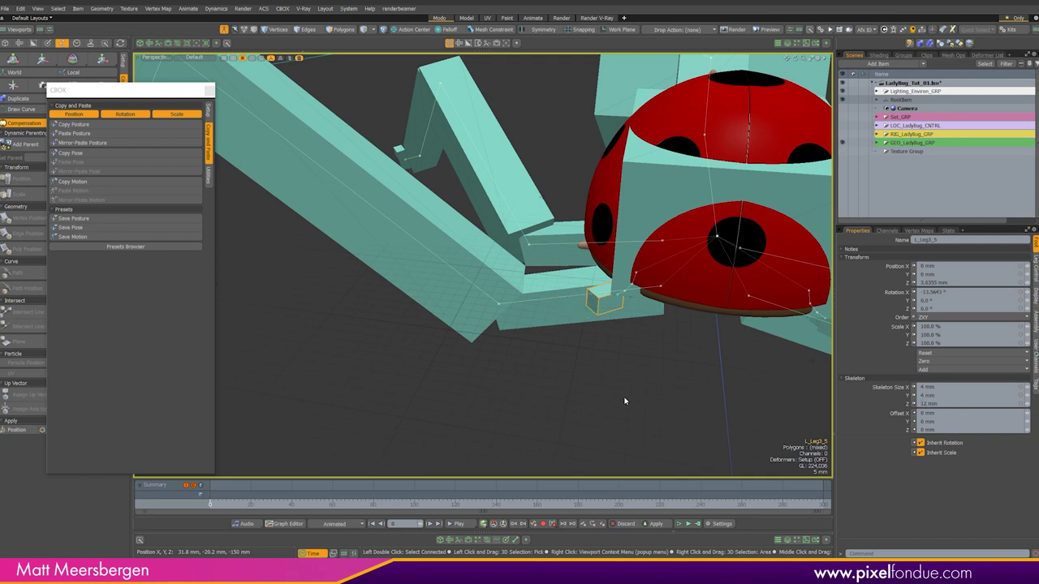
Match the right middle leg chain's joint count to the rear legs, with 3 mm thickness, and paste the copied leg posture.
alt+drag(555, 314, 452, 301)
scroll(447, 259, down, 5)
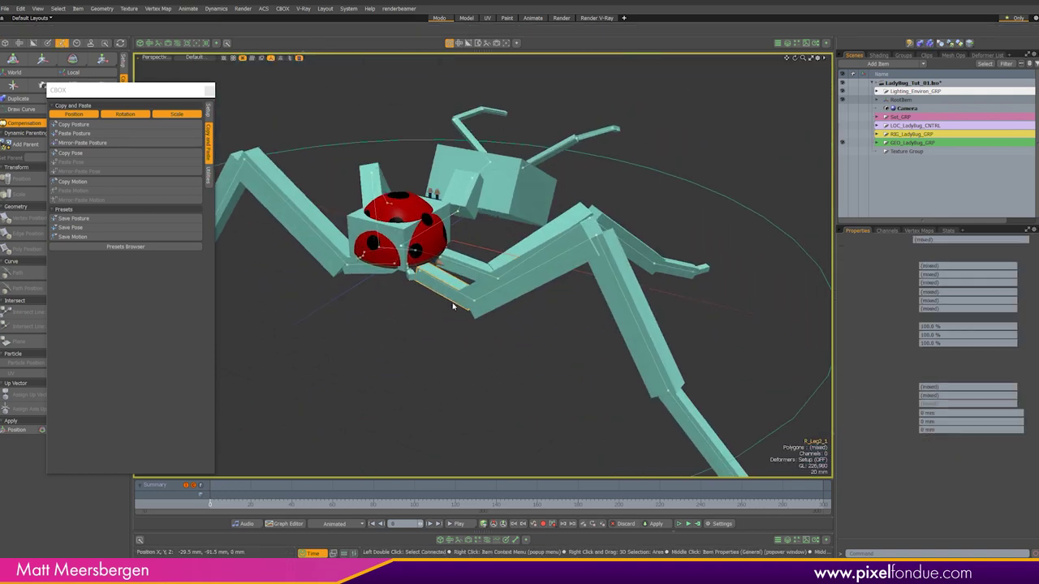
click(452, 298)
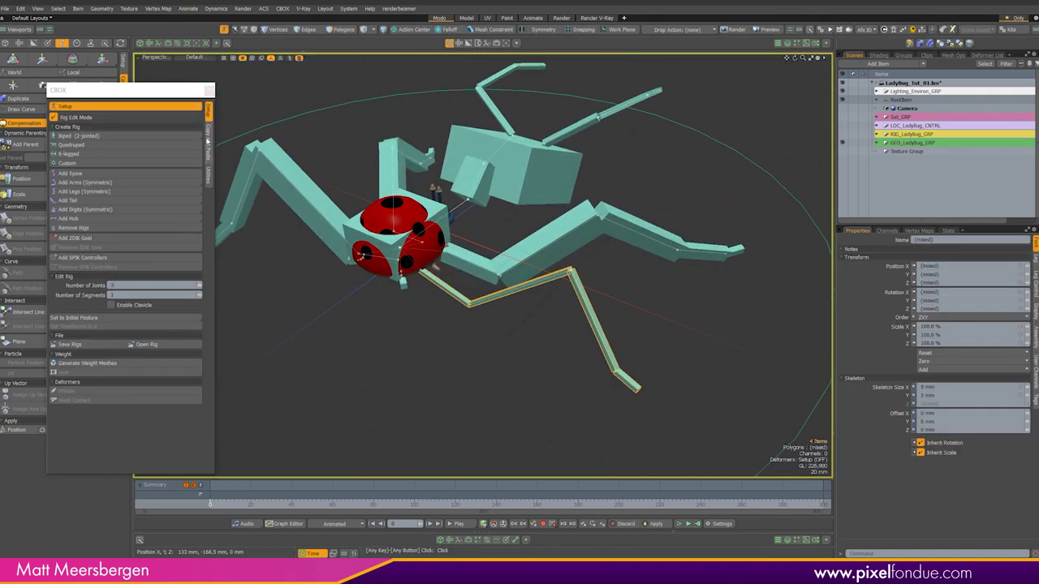
click(739, 407)
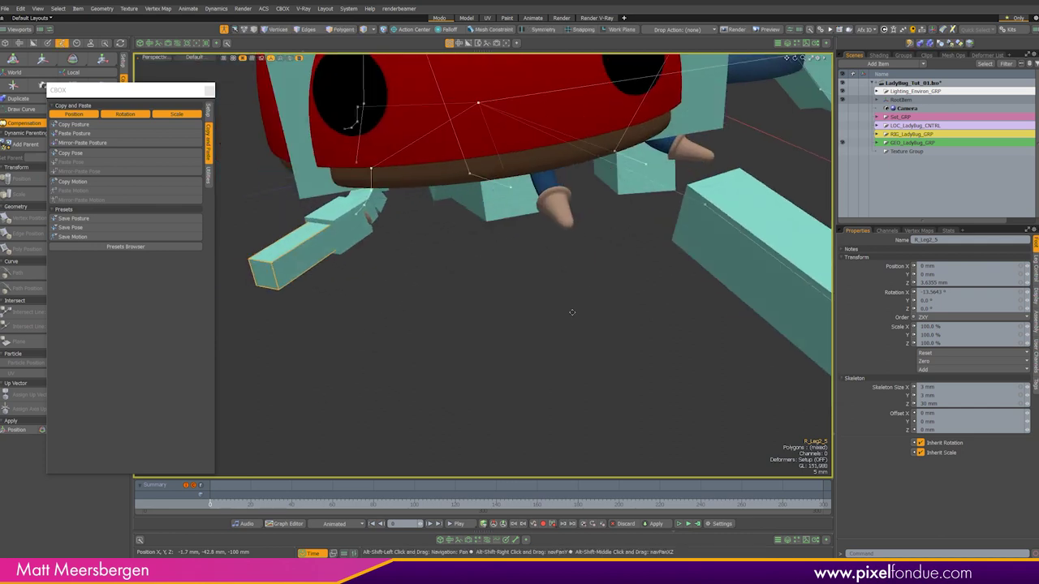
Fit the right middle leg to the mesh and mirror its posture onto the left middle leg chain.
alt+drag(571, 312, 769, 328)
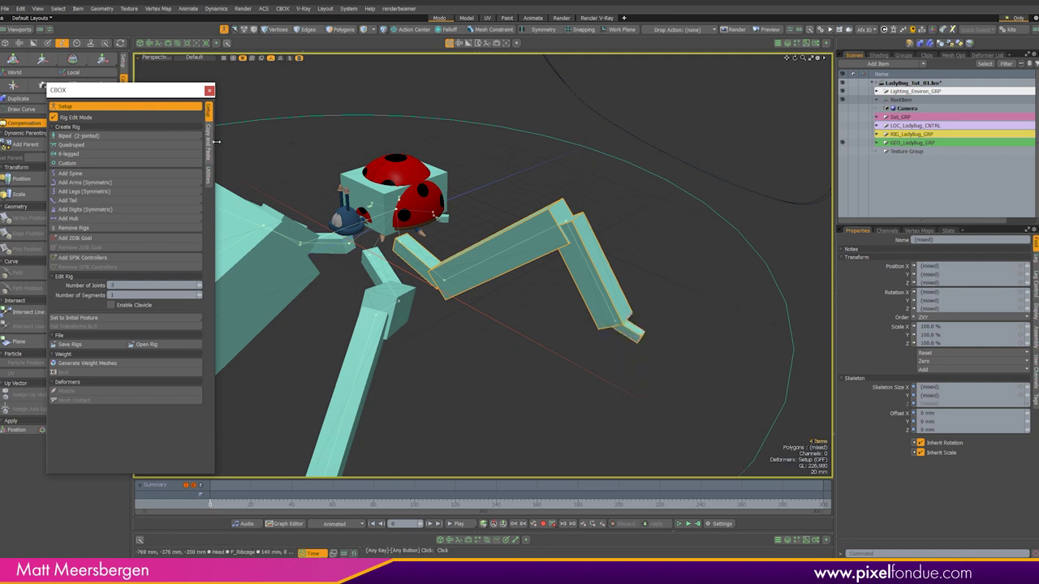
click(185, 132)
alt+drag(489, 421, 486, 276)
Give the right front leg chain four joints and 3 mm thickness, and paste the copied leg posture onto it.
click(208, 109)
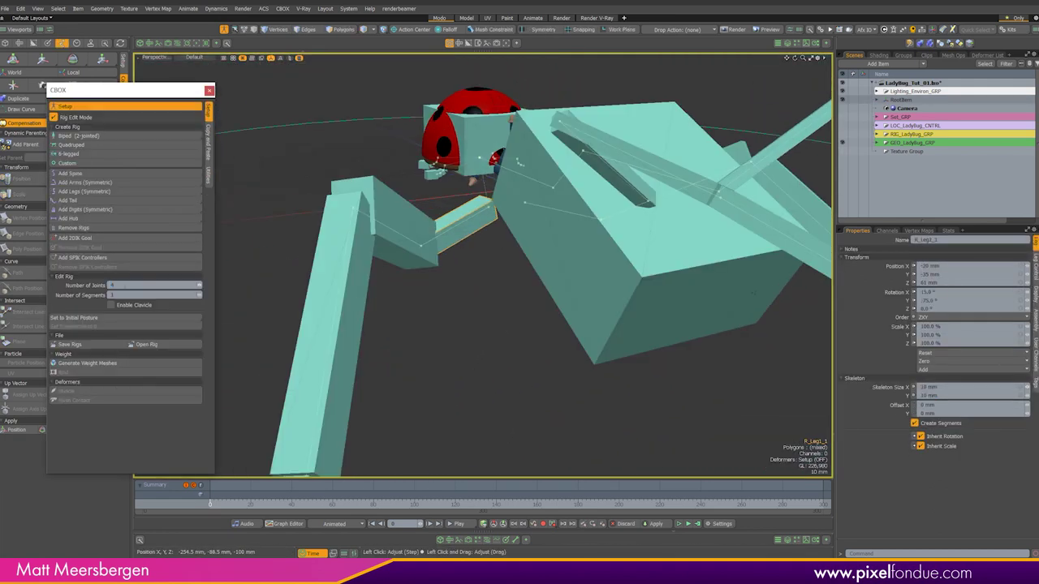
click(208, 136)
scroll(454, 308, up, 5)
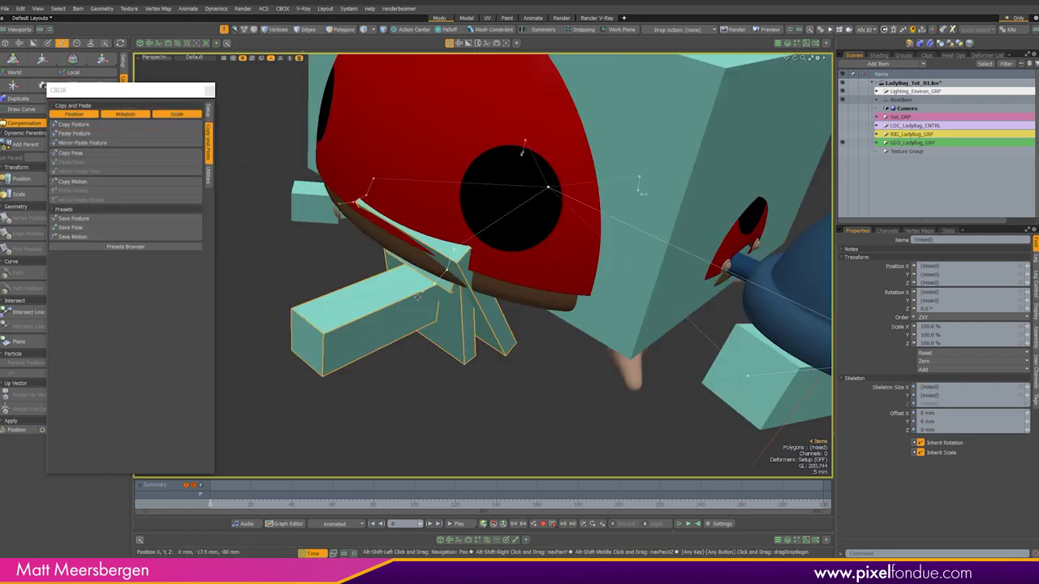
Align the right front leg's base with the mesh, rotated to about -46.3° in Y, and mirror the leg onto the left front leg.
alt+drag(455, 308, 422, 331)
click(436, 264)
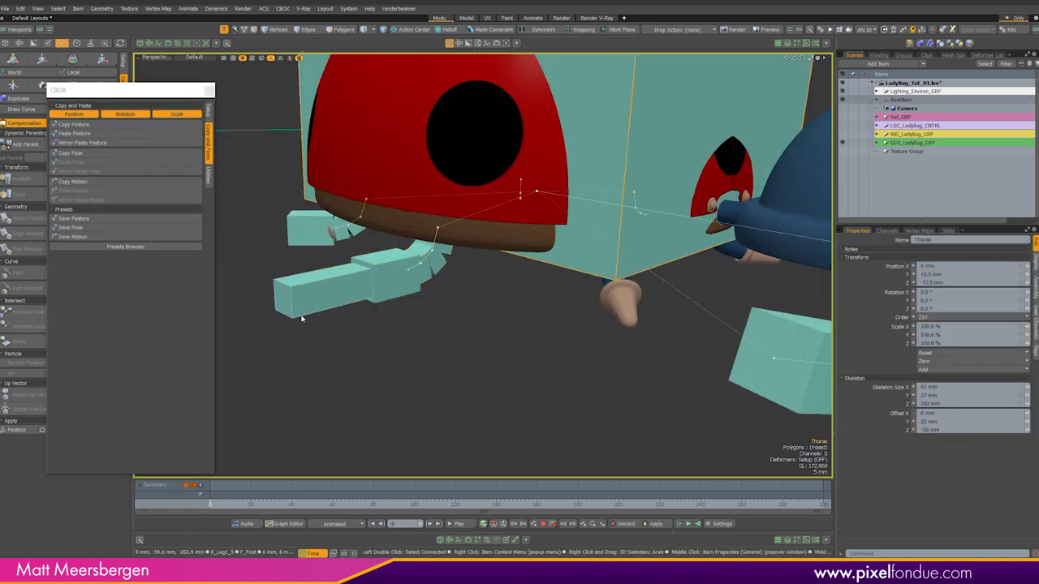
alt+drag(436, 263, 560, 210)
key(e)
key(shift+a)
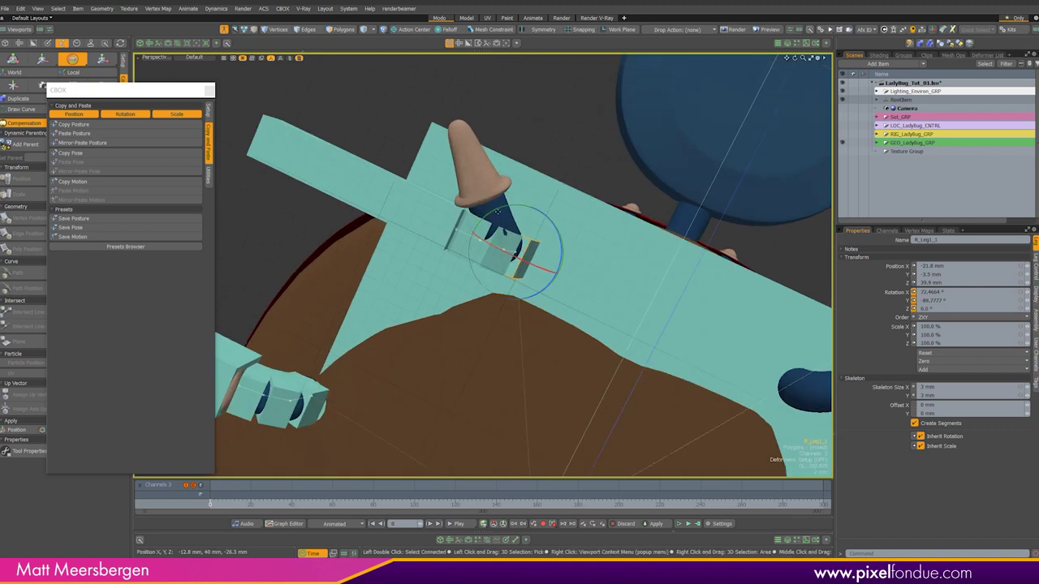
Resize the root item's circle to a 60 mm radius and offset it in Z so it surrounds the ladybug.
click(899, 99)
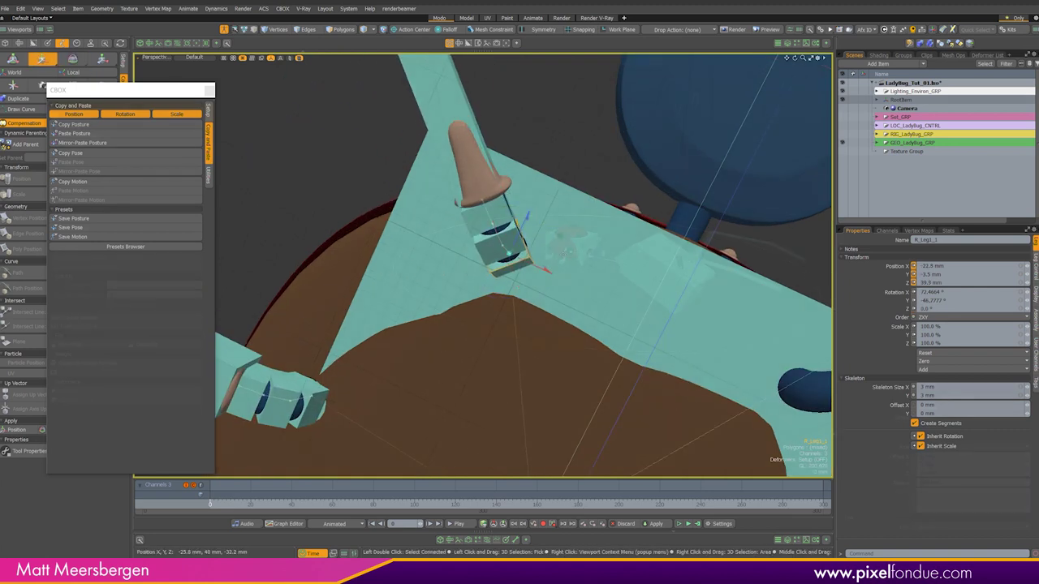
key(shift+a)
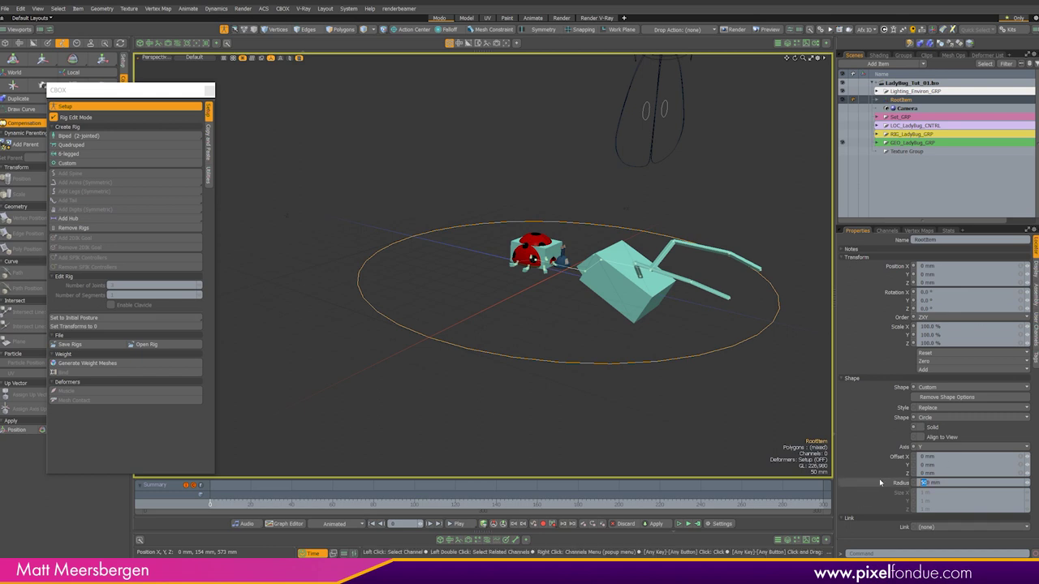
alt+drag(547, 289, 592, 260)
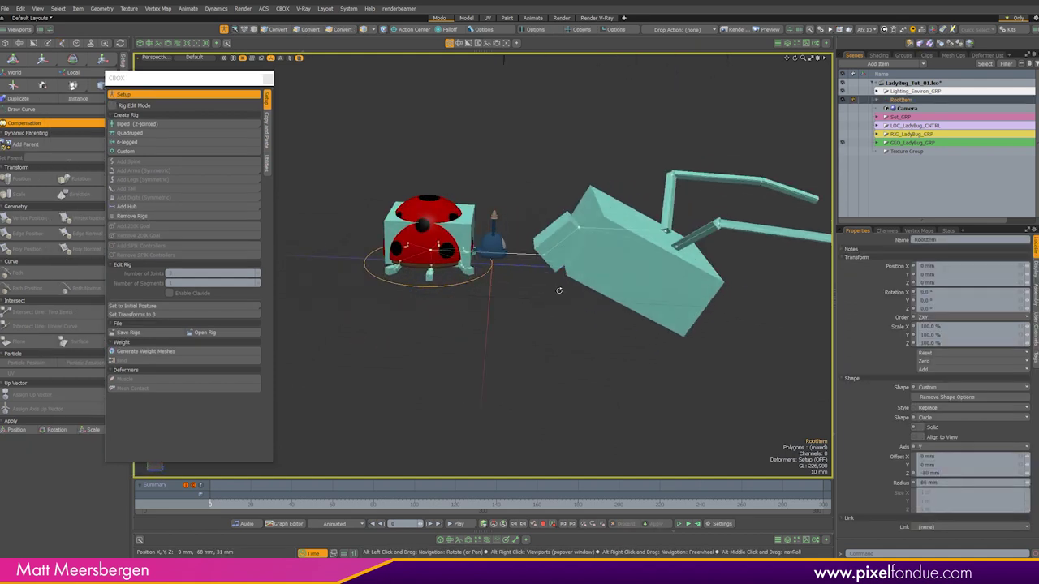
Move the neck joint back to the mesh's neck in the Left view and switch the viewport to Wireframe shading.
alt+drag(556, 290, 534, 336)
alt+right_click(533, 336)
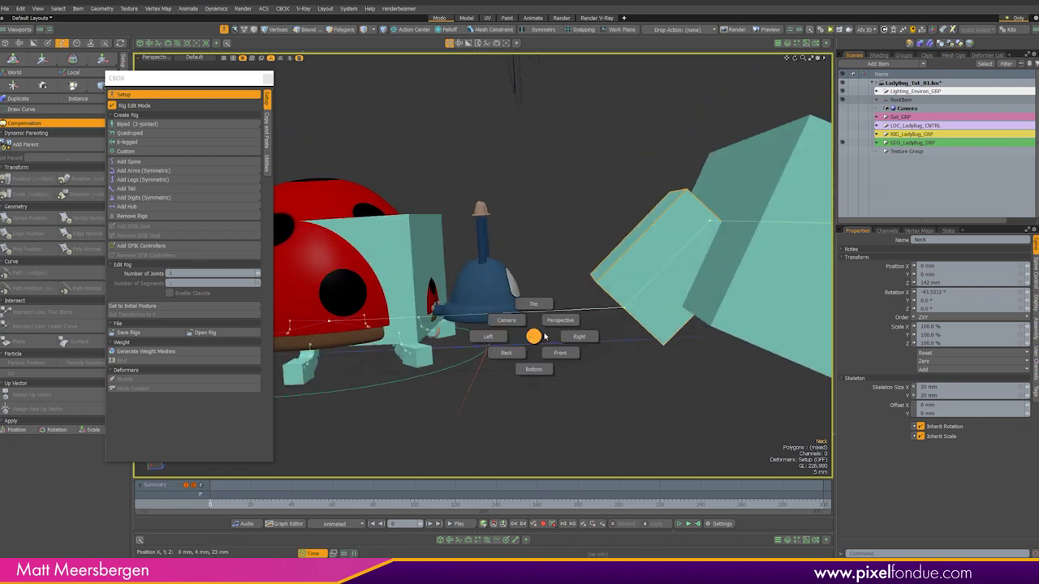
click(495, 338)
key(w)
drag(526, 292, 452, 297)
click(194, 58)
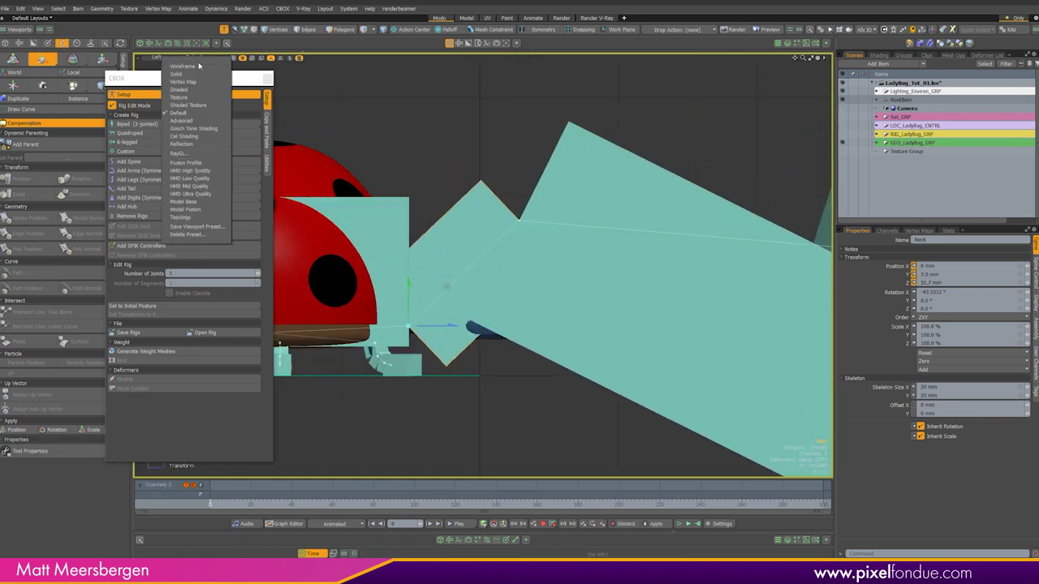
click(195, 82)
Straighten the neck segment and bring the head joint back to the front of the neck mesh.
scroll(614, 317, down, 3)
click(608, 325)
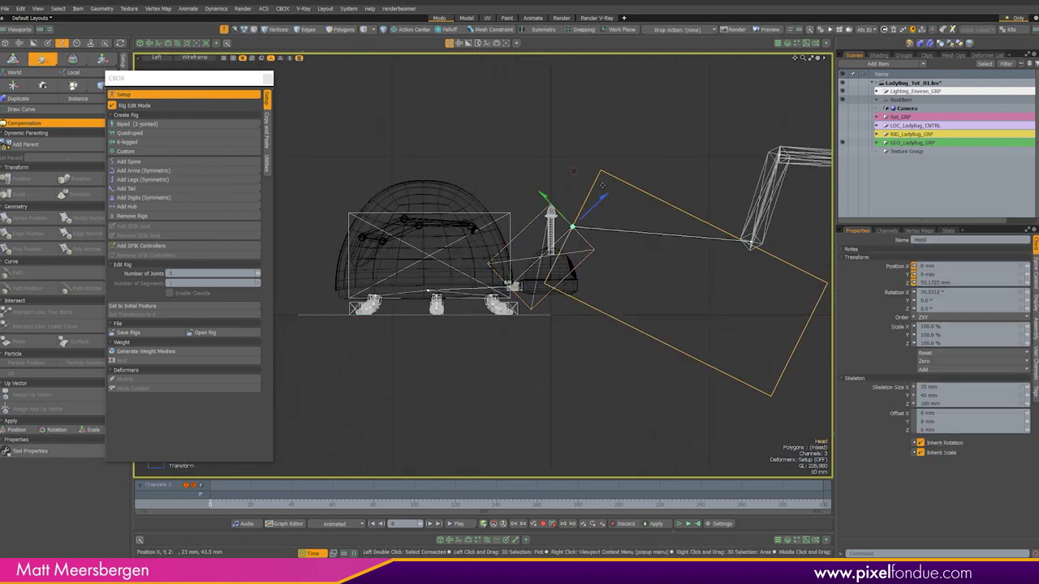
scroll(527, 283, up, 3)
drag(508, 222, 509, 244)
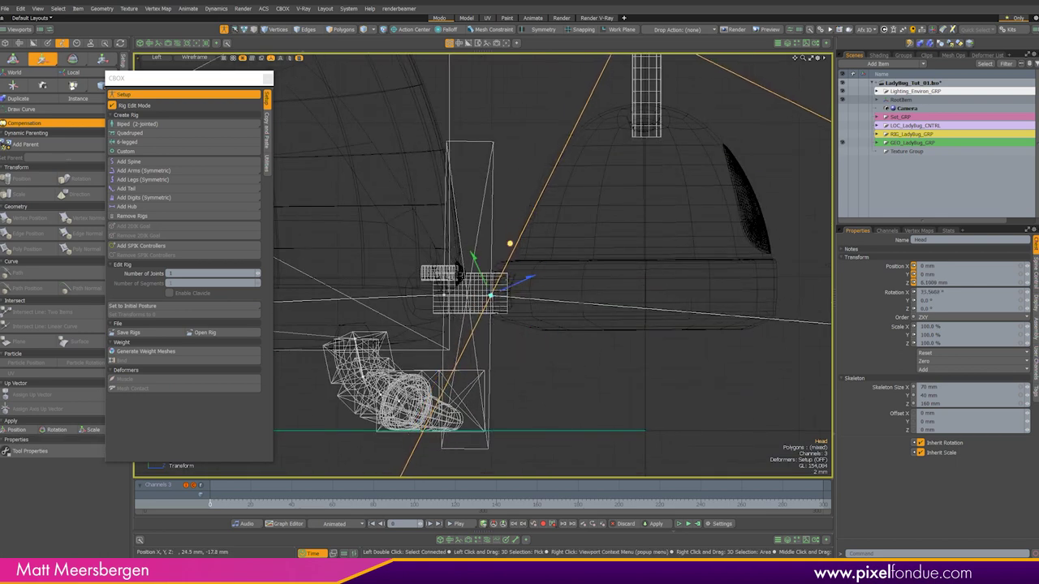
Give the neck two joints and move the second one to about 3.25 mm in Z, inside the neck mesh.
click(491, 211)
key(shift+a)
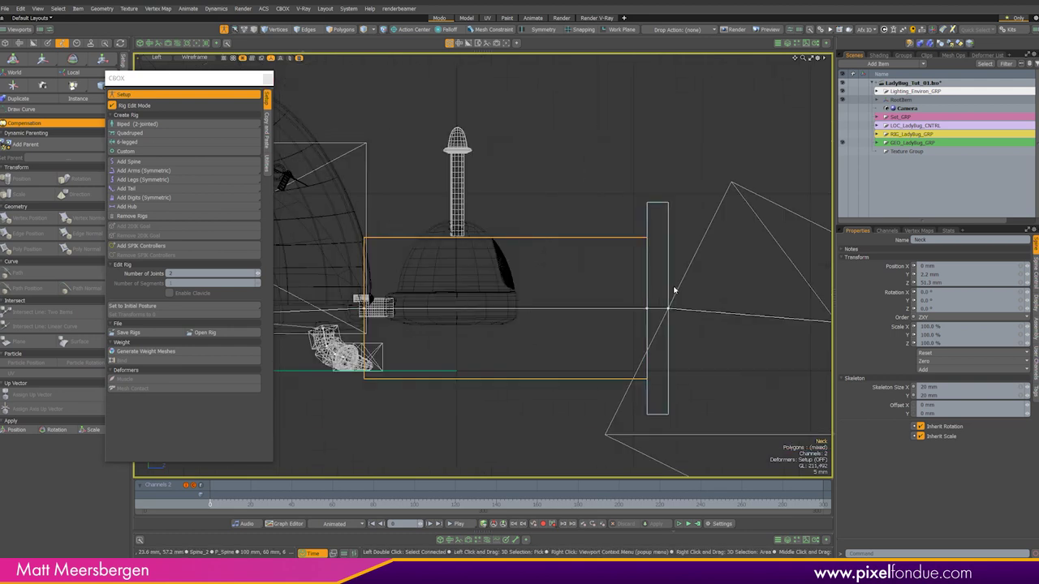
click(667, 292)
key(shift+a)
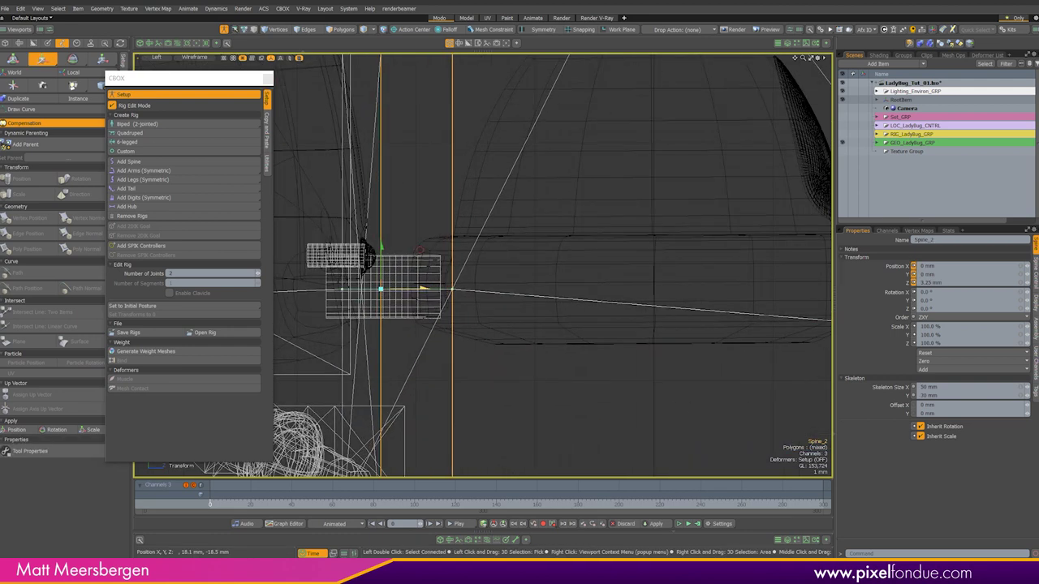
ctrl+alt+drag(667, 293, 616, 292)
Move the head joint to the front end of the neck mesh and level the head to 0.5° in X.
key(Up)
key(shift+a)
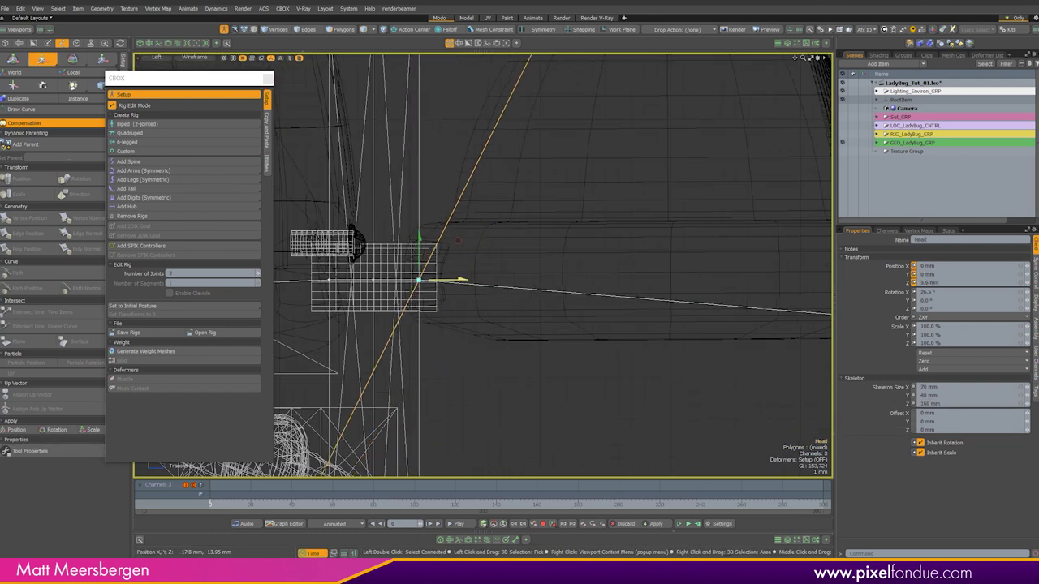
ctrl+alt+drag(550, 193, 520, 193)
key(space)
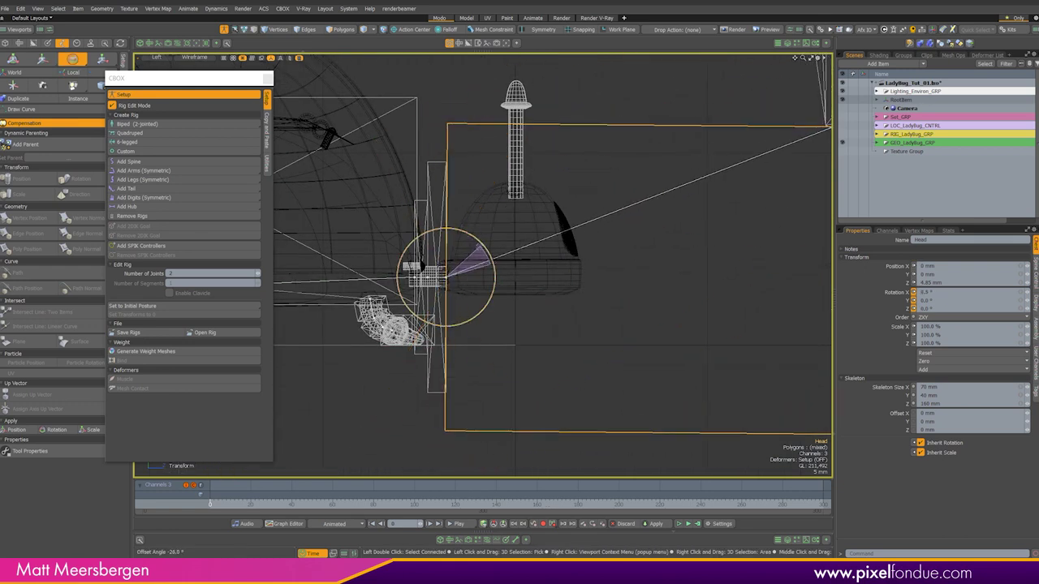
Select both neck segments and set their thickness to 3 mm in X and Y.
key(shift+Up)
key(shift+a)
key(Down)
key(shift+a)
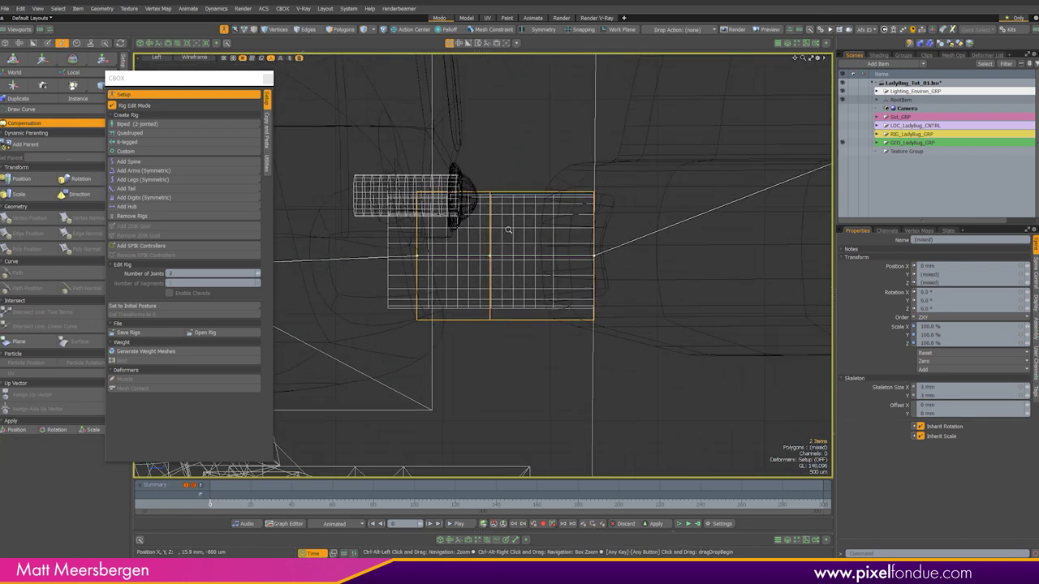
ctrl+alt+drag(704, 408, 649, 408)
Shift the head joint to 3.65 mm in Z and resize the head to 20 × 15 × 31.3 mm around the mesh.
key(w)
ctrl+alt+drag(519, 326, 443, 325)
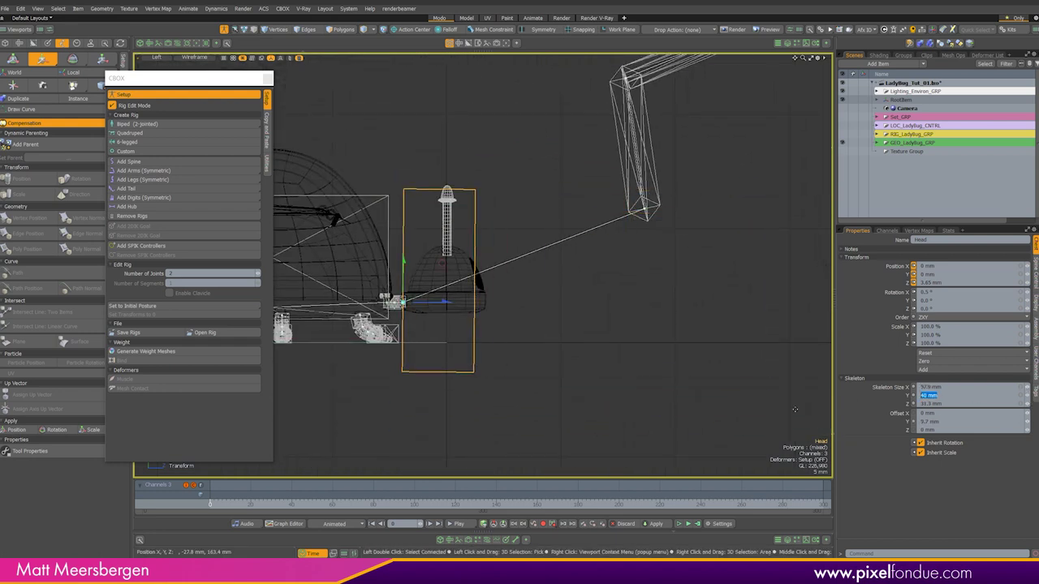
alt+drag(466, 277, 402, 369)
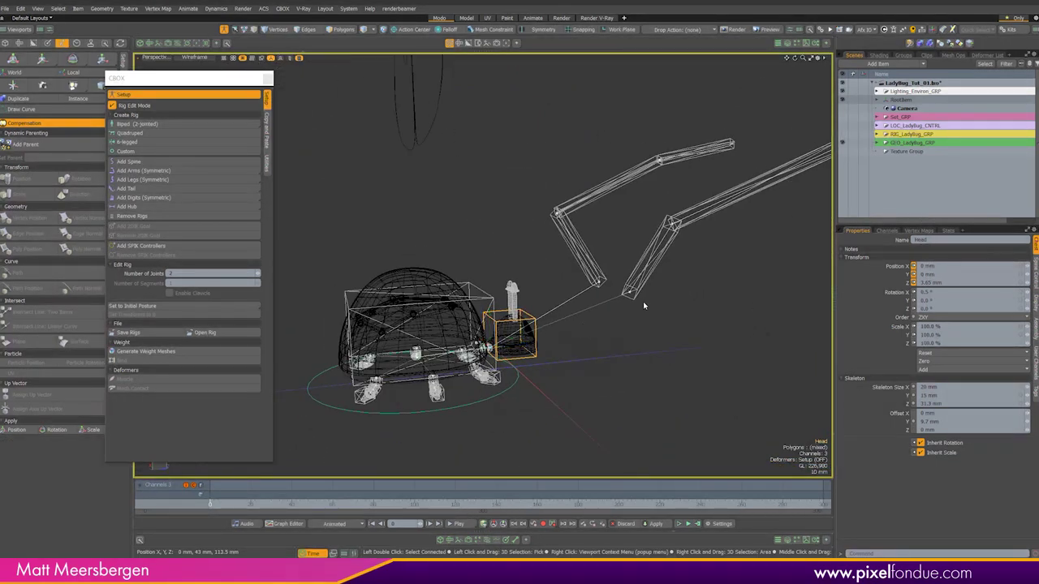
Remove both antenna chains and add a new three-joint spine to the head.
ctrl+alt+drag(629, 309, 623, 280)
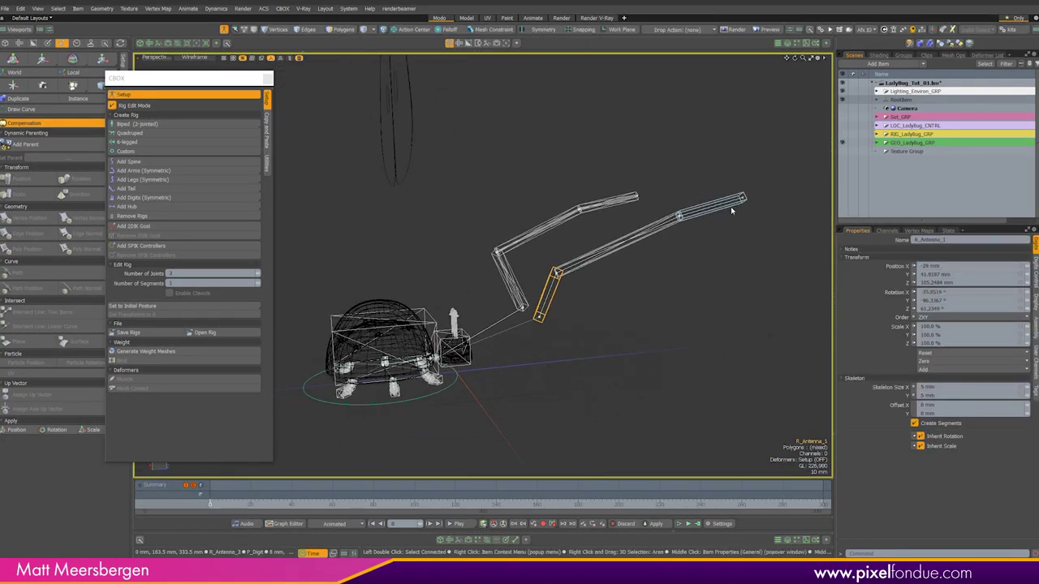
key(Up)
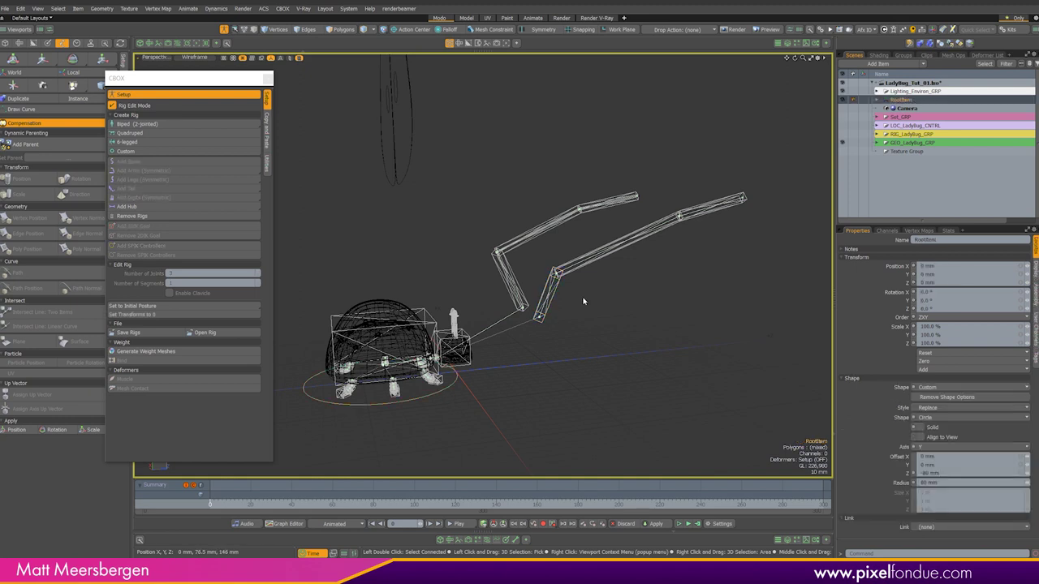
double_click(540, 321)
shift+double_click(526, 309)
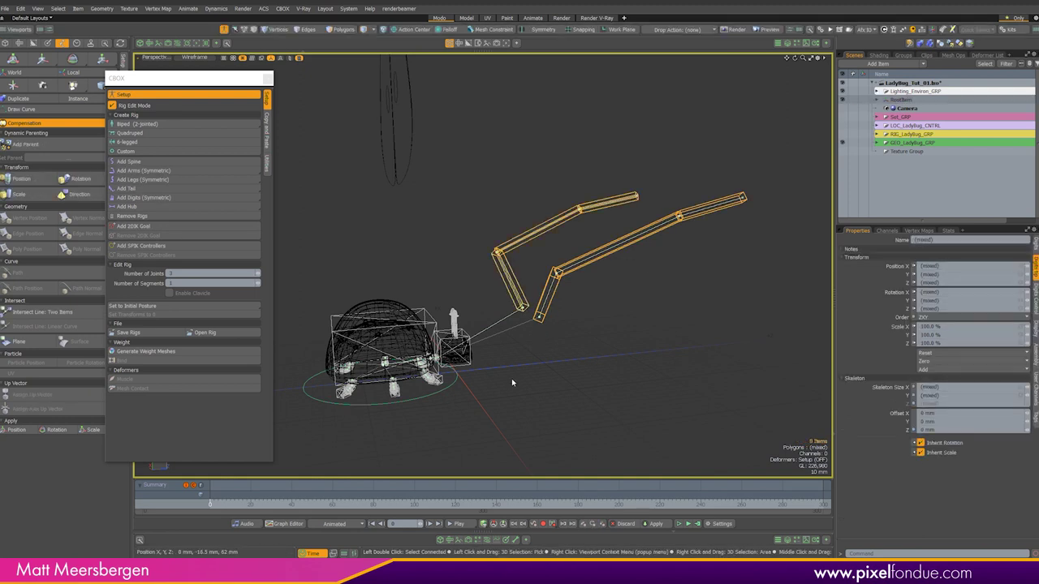
click(530, 306)
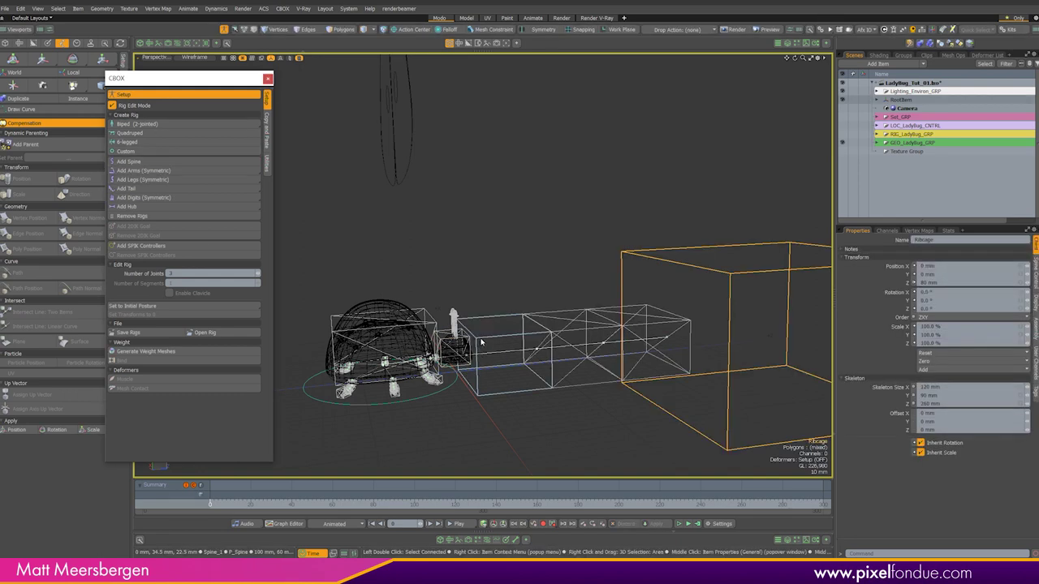
Move the new spine's first joint above the head mesh in the Left view and rotate it upright to -90° in X.
click(504, 396)
key(ctrl+space)
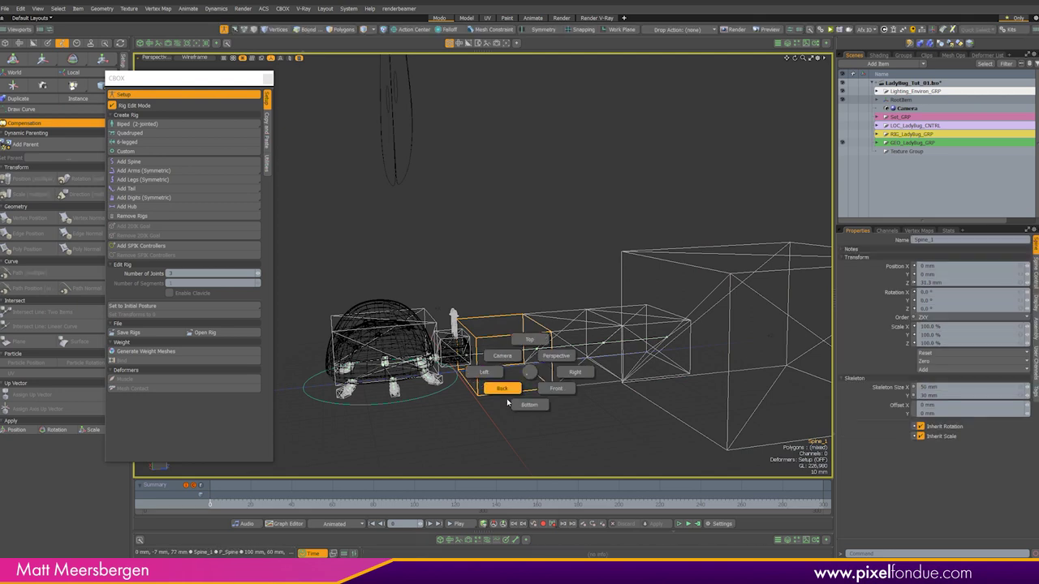
click(480, 384)
ctrl+alt+drag(480, 383, 506, 305)
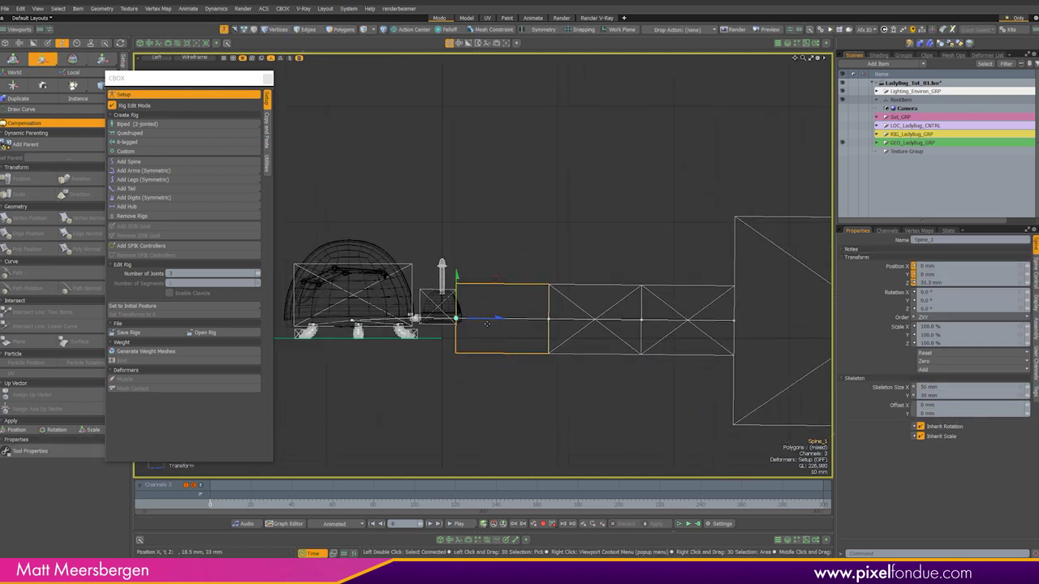
scroll(487, 323, up, 3)
key(e)
drag(447, 194, 363, 216)
key(shift+a)
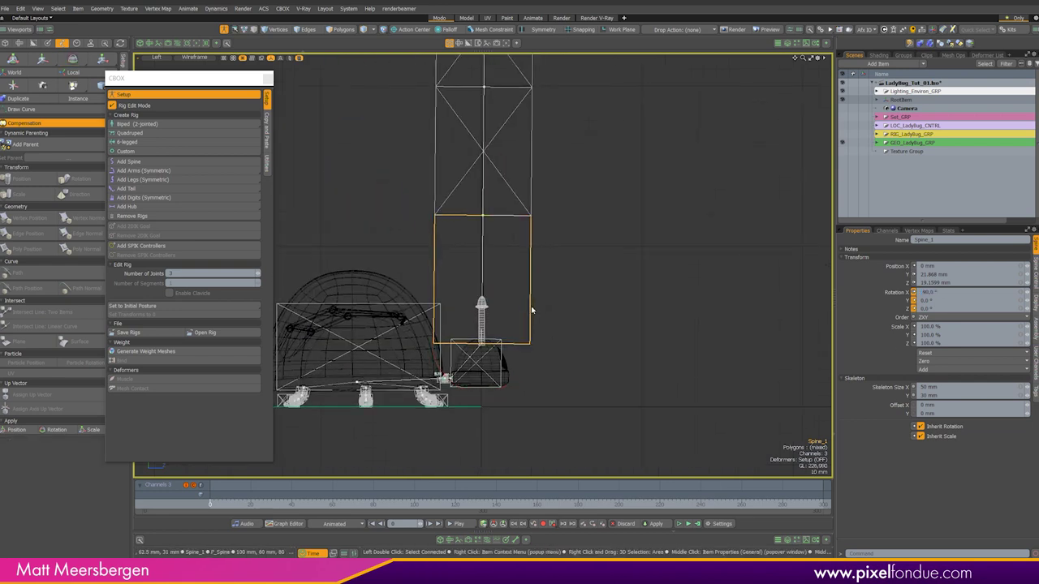
Set the upright spine segments to 3 mm thickness and move the third spine joint to 6.5 mm in Z.
scroll(563, 297, down, 2)
key(w)
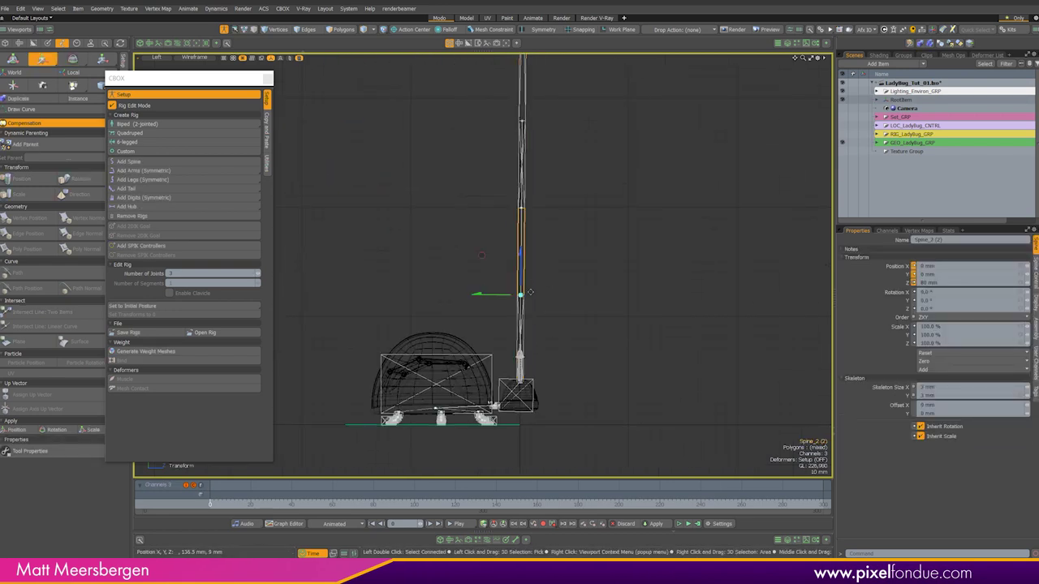
scroll(530, 293, up, 2)
click(517, 265)
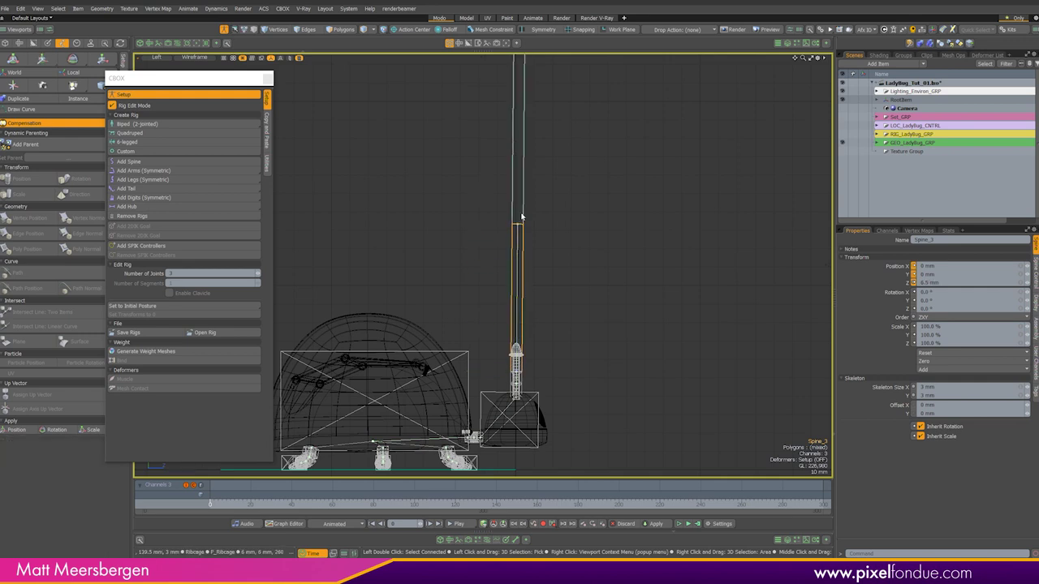
Fit the upright stalk's end joint around the antenna tip and align the chain sideways with one antenna in the Front view.
scroll(522, 217, down, 1)
scroll(522, 244, up, 3)
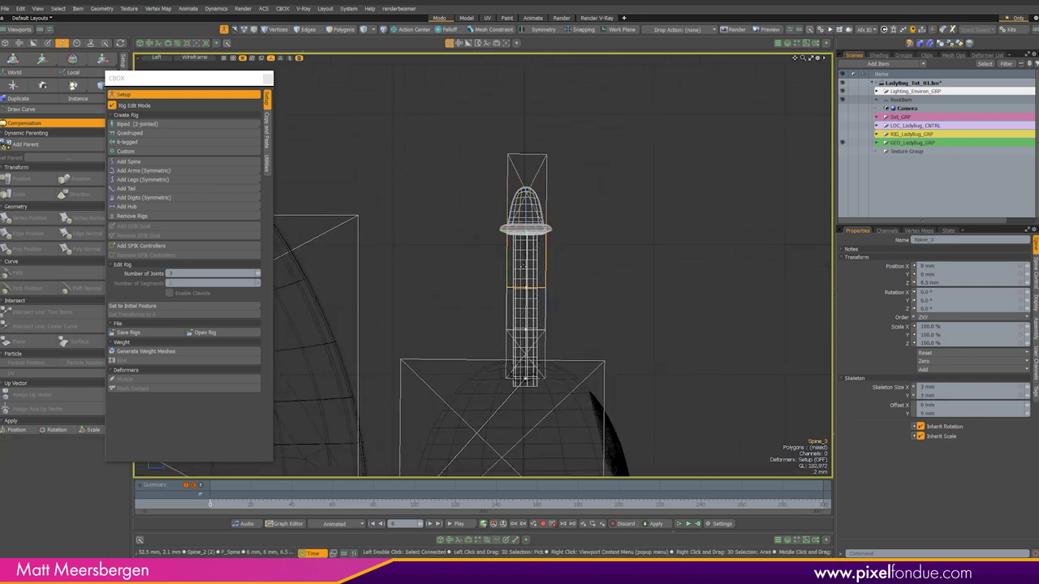
click(526, 206)
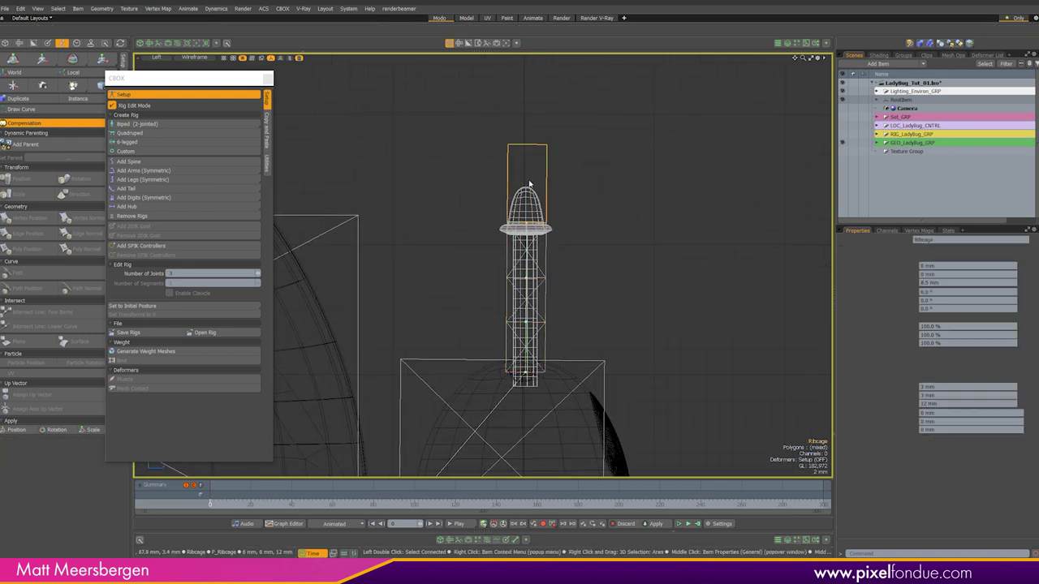
ctrl+alt+drag(635, 309, 503, 329)
click(443, 316)
scroll(448, 340, up, 2)
scroll(459, 300, down, 3)
scroll(468, 260, up, 2)
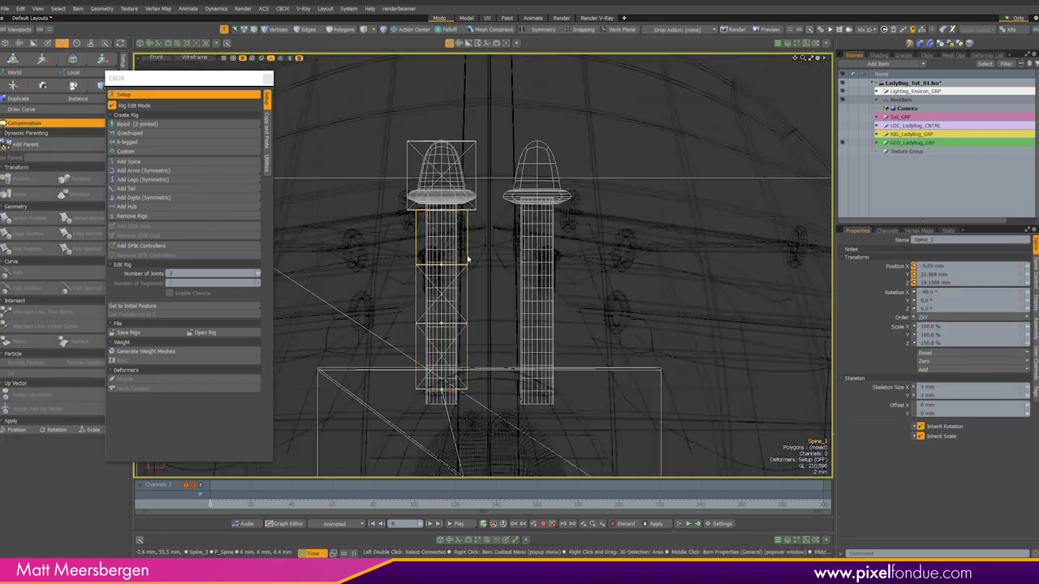
Mirror-paste the first stalk's posture onto a second spine chain for the other antenna and resize its joints, with a 4 × 4 × 8 mm end joint.
click(441, 175)
alt+drag(441, 175, 645, 274)
click(523, 233)
double_click(528, 232)
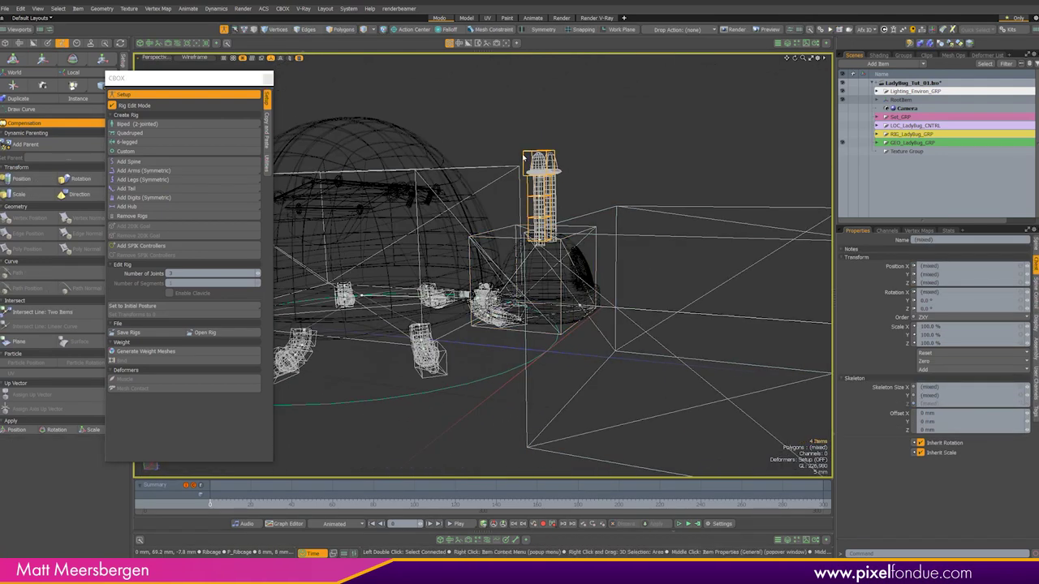
click(267, 134)
click(638, 231)
alt+drag(638, 234, 614, 258)
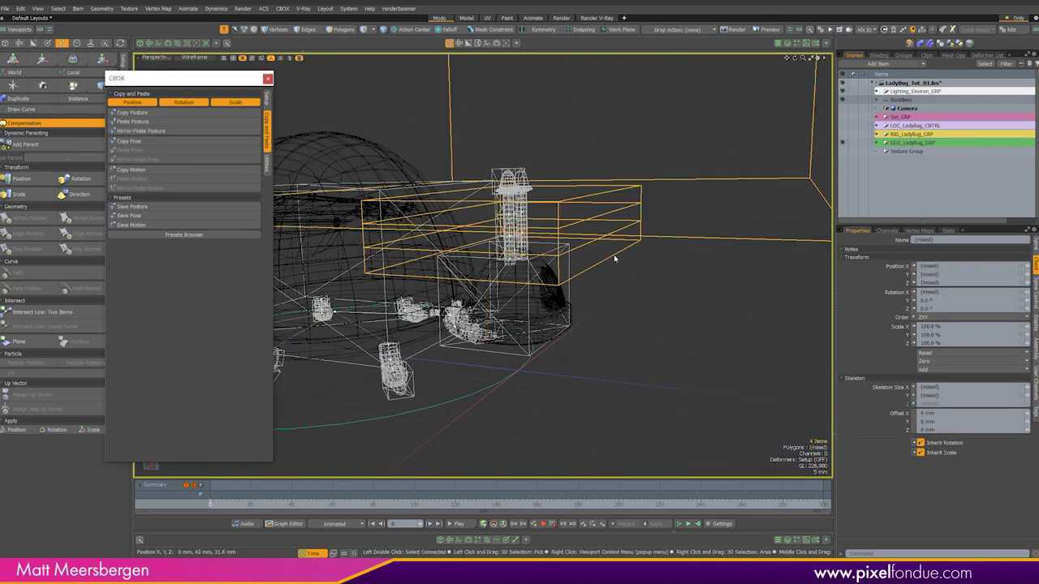
key(Down)
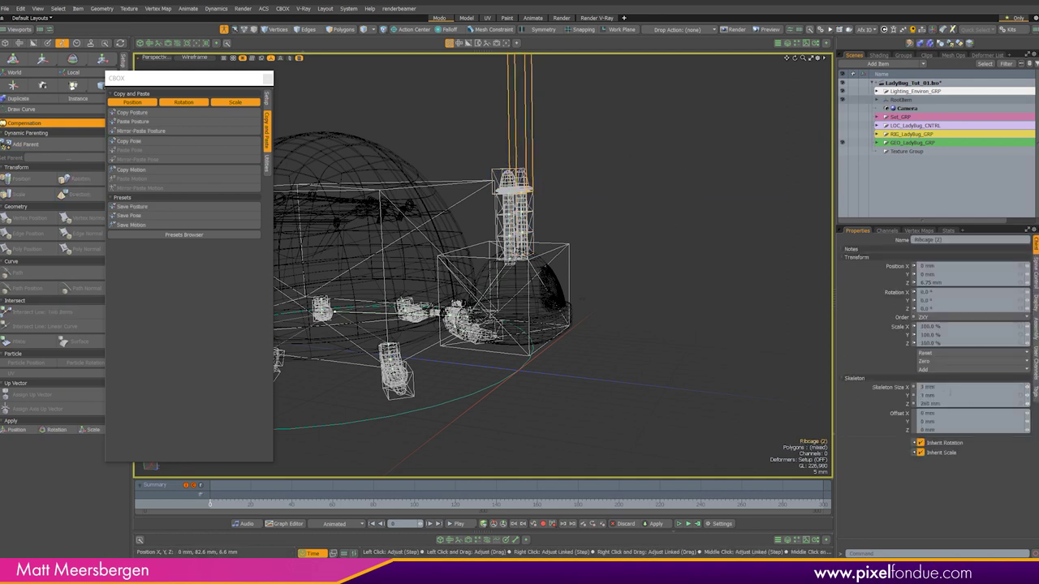
Add 2DIK goals to the end joints of all six legs.
alt+drag(487, 308, 276, 309)
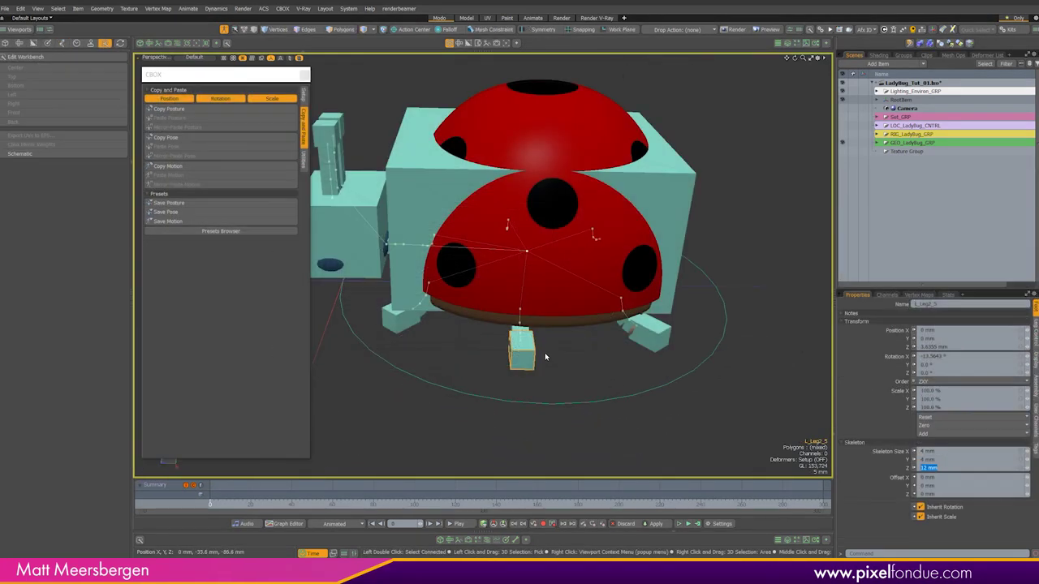
mouse_move(524, 352)
alt+mouse_down()
mouse_move(516, 302)
mouse_move(412, 322)
alt+mouse_up()
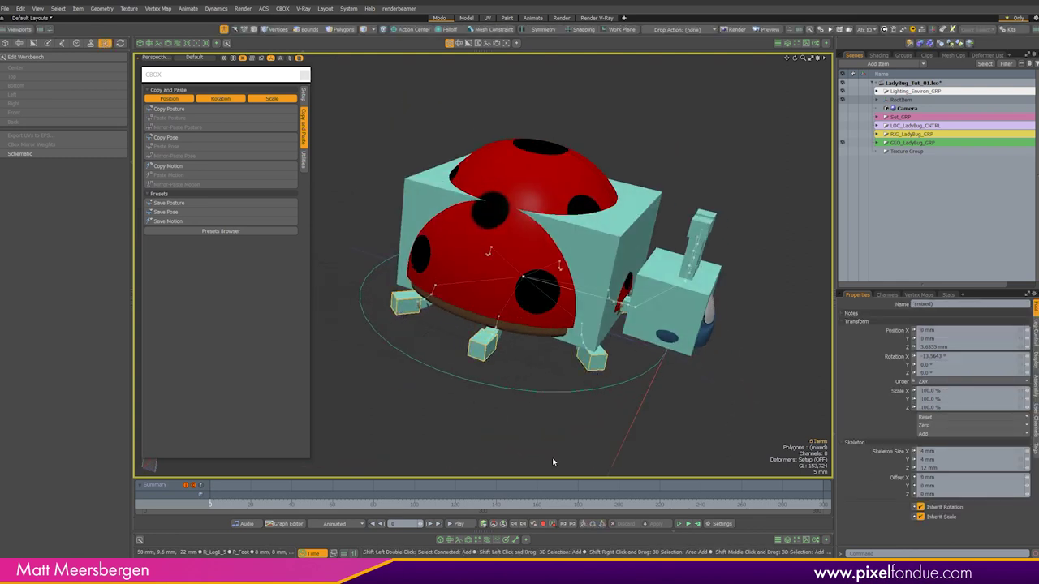
click(304, 96)
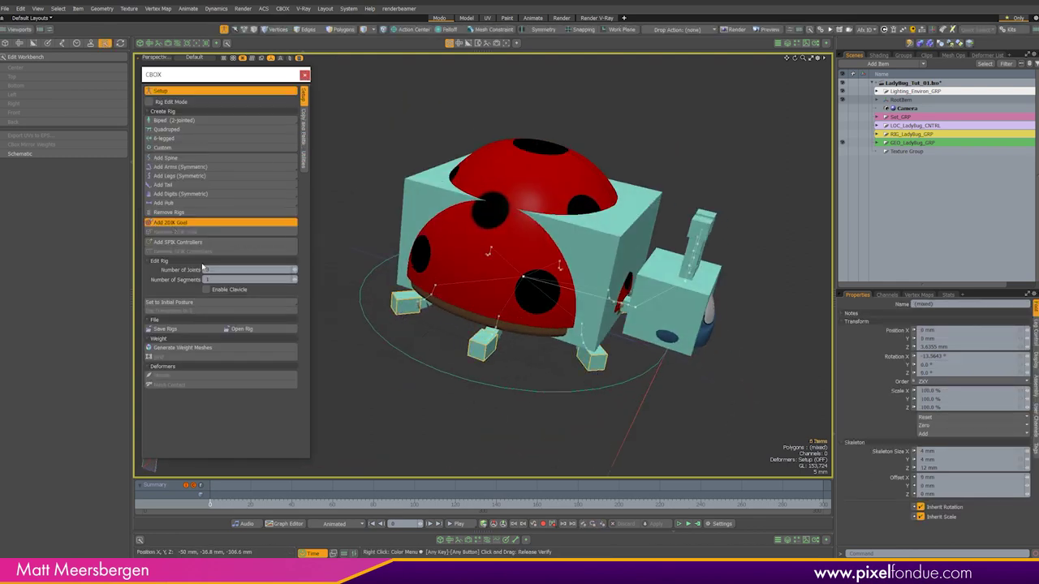
Set the X size of the six foot IK goal planes to 10 mm.
alt+drag(623, 406, 513, 454)
drag(695, 399, 432, 221)
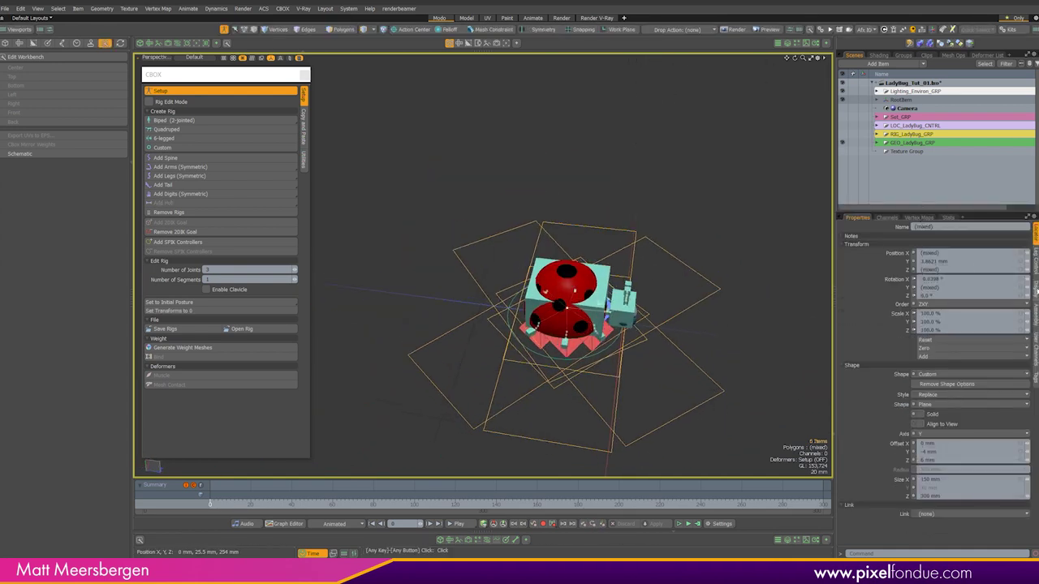
text(10)
key(Tab)
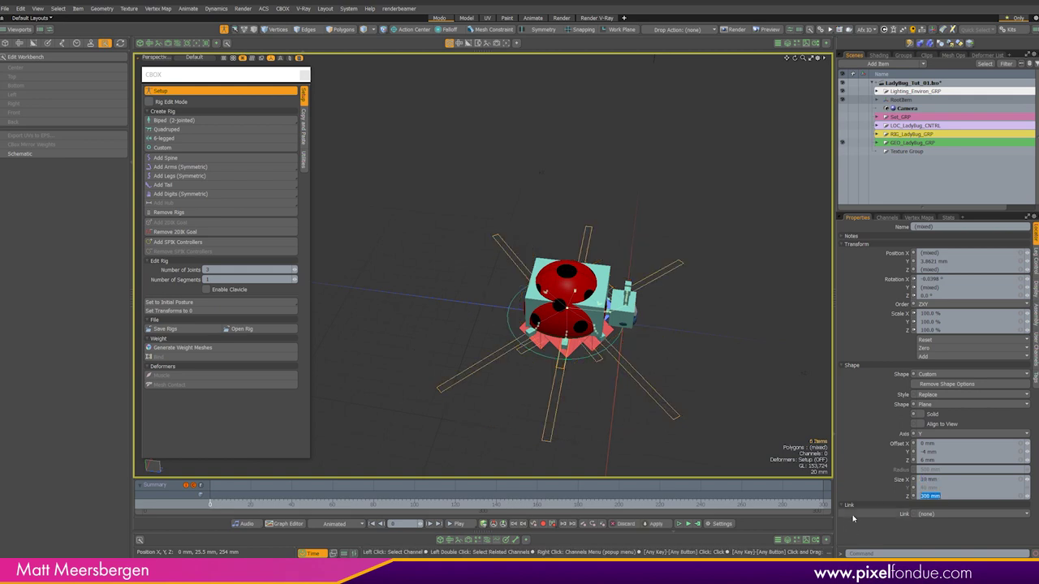
Shrink the rhombus shapes of all six leg up-vector controllers, setting their Y size to 5 mm.
ctrl+alt+drag(573, 352, 625, 349)
alt+drag(573, 284, 572, 381)
drag(600, 325, 388, 391)
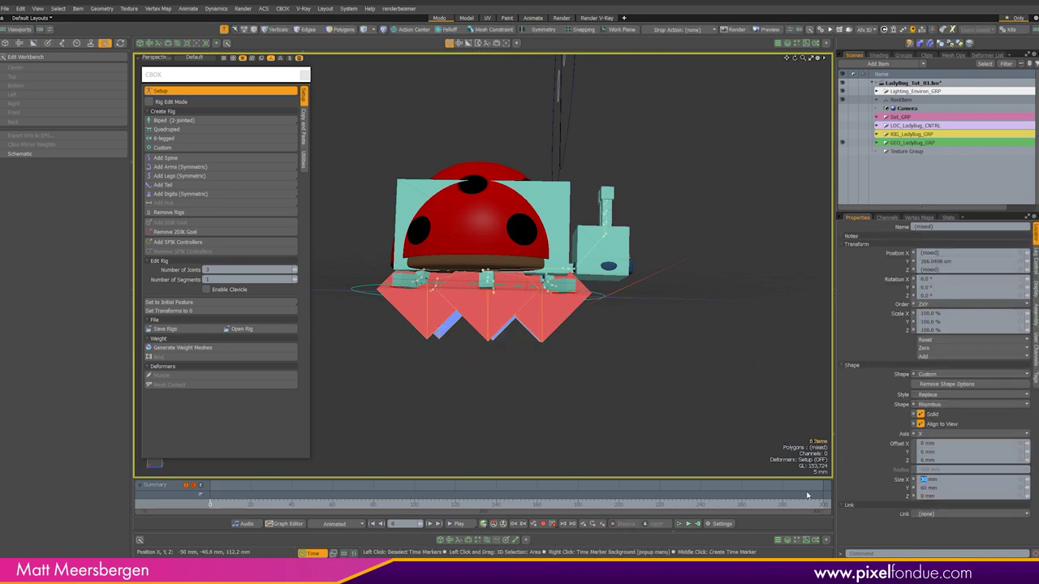
text(5)
key(Tab)
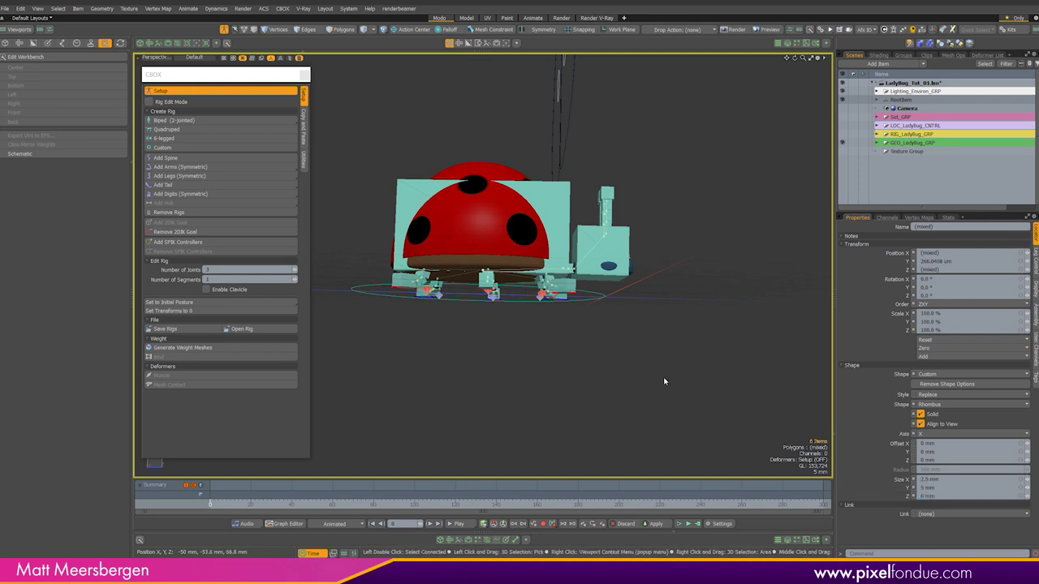
Select the whole rig, set it to the initial posture and leave Setup mode.
scroll(664, 381, up, 5)
alt+drag(663, 381, 458, 367)
scroll(580, 302, down, 5)
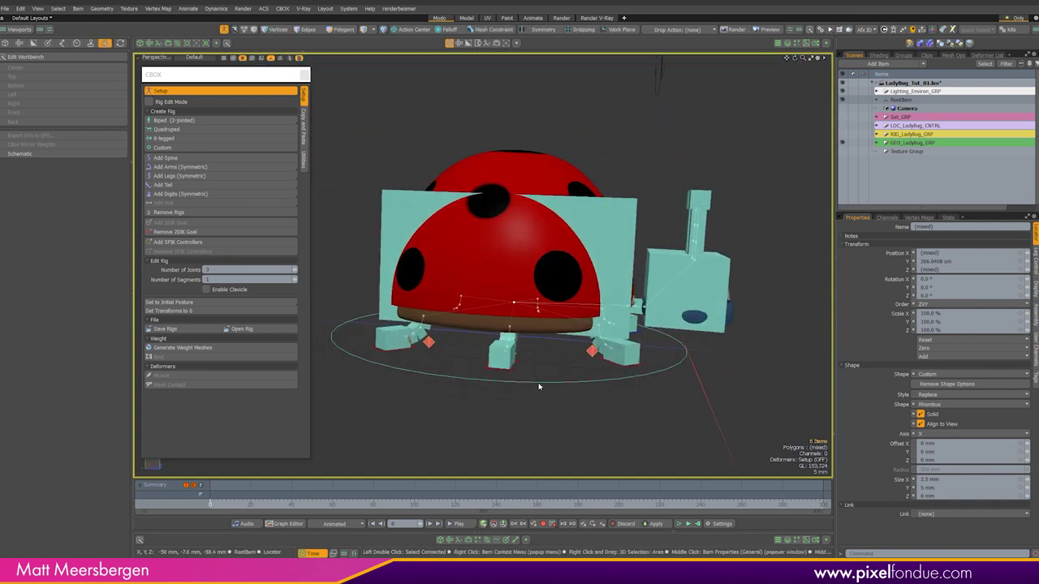
click(535, 403)
click(523, 209)
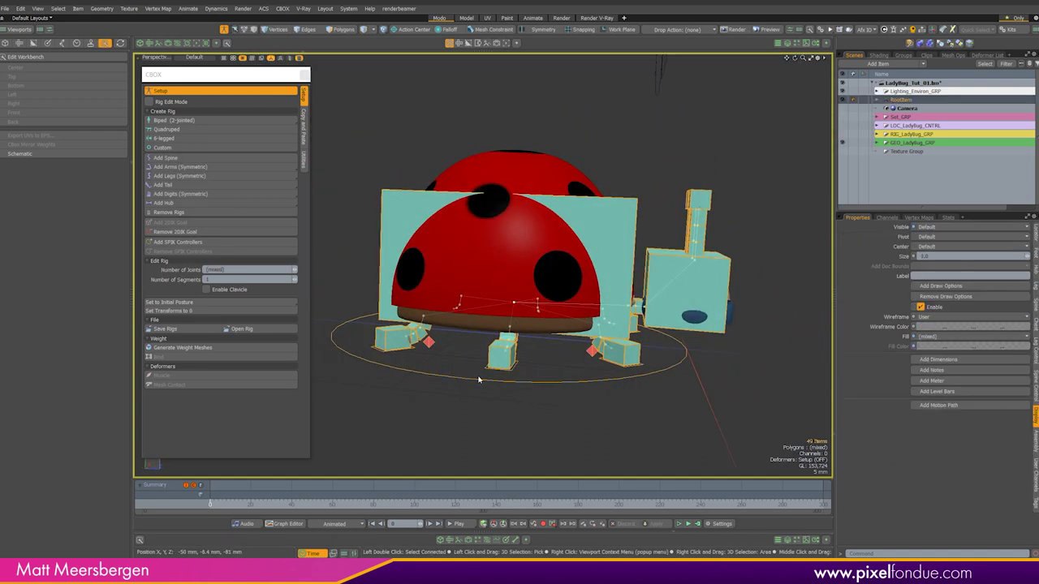
click(183, 303)
click(584, 189)
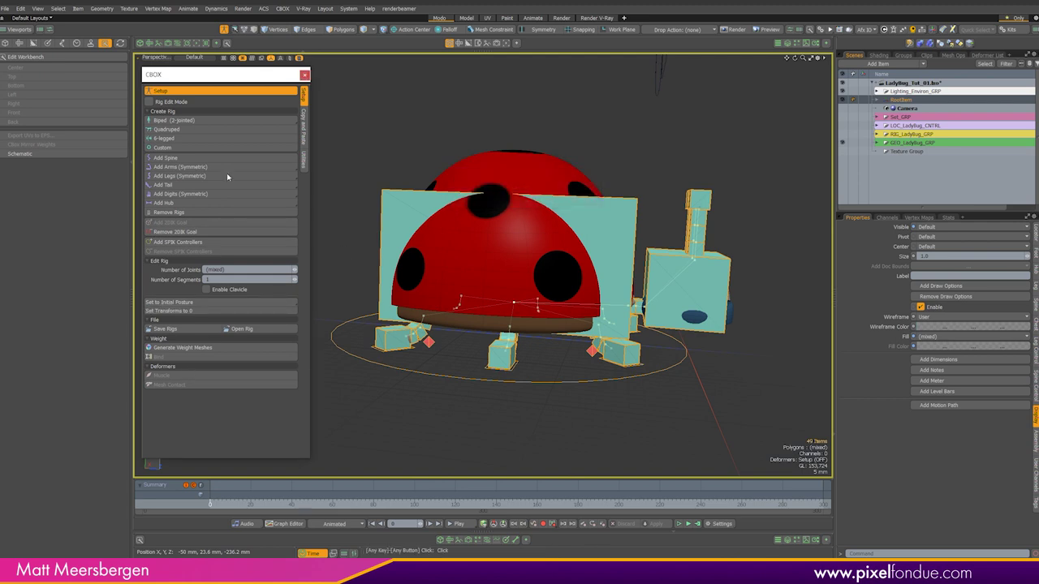
click(179, 94)
Try moving the root controller and a leg's up-vector controller to test how the rig follows.
alt+drag(568, 393, 487, 395)
click(490, 391)
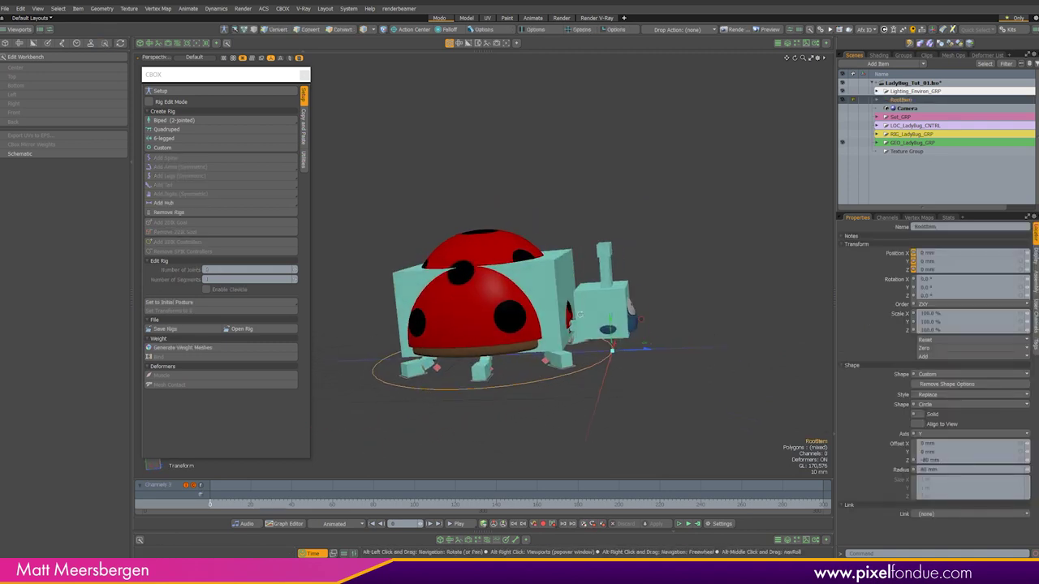
drag(640, 322, 488, 394)
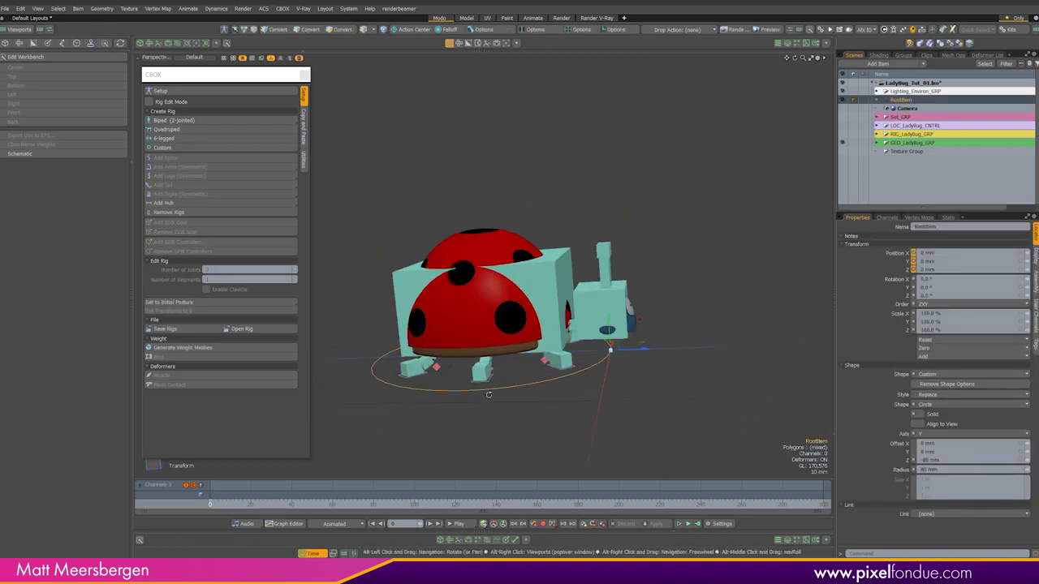
click(560, 284)
click(602, 310)
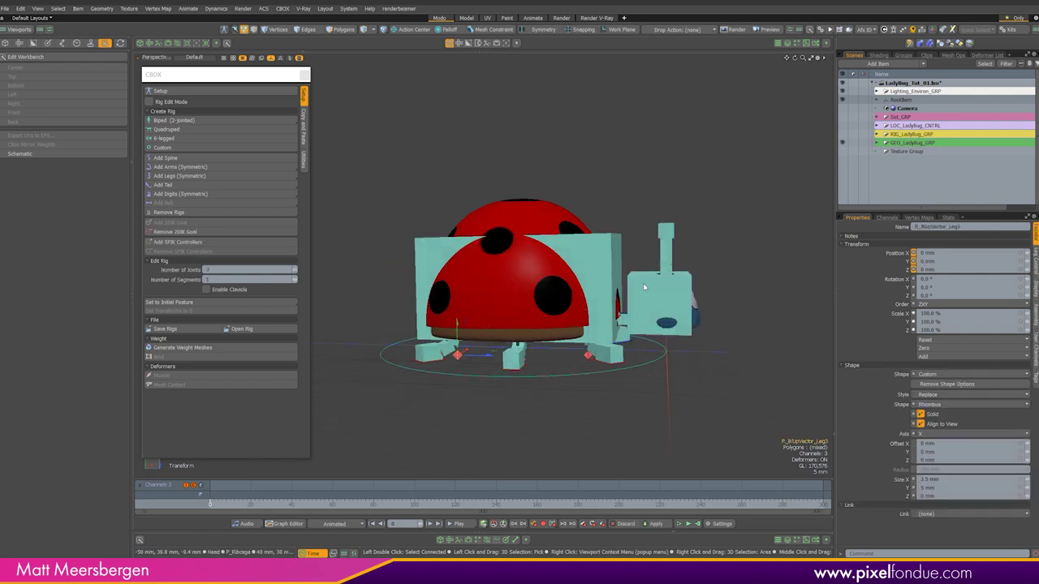
Try bending one antenna stalk by rotating its end joint, and undo the rotation.
scroll(602, 310, up, 5)
drag(608, 298, 649, 250)
click(592, 213)
key(y)
drag(607, 220, 629, 272)
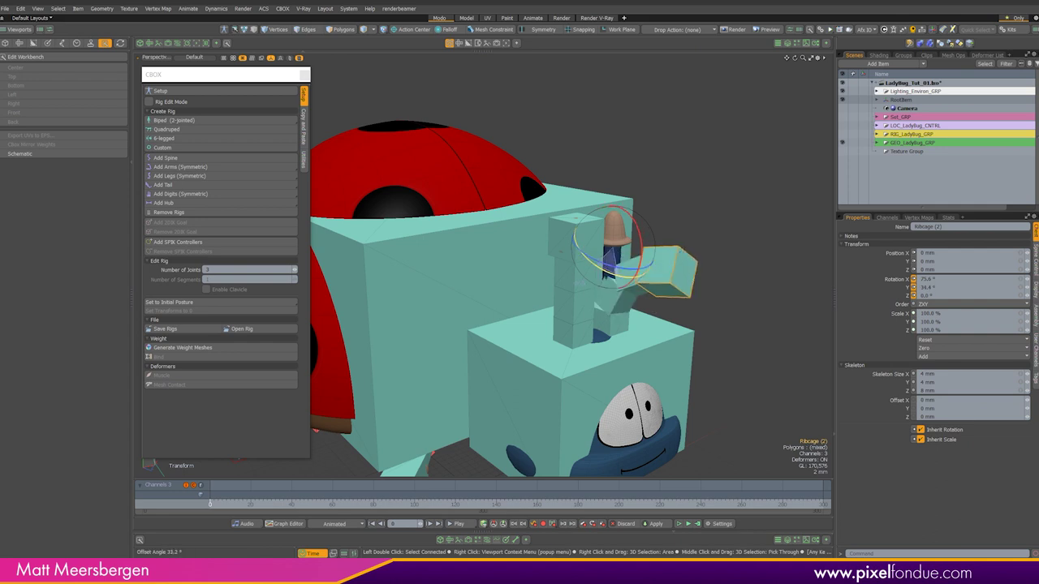
alt+drag(605, 280, 600, 336)
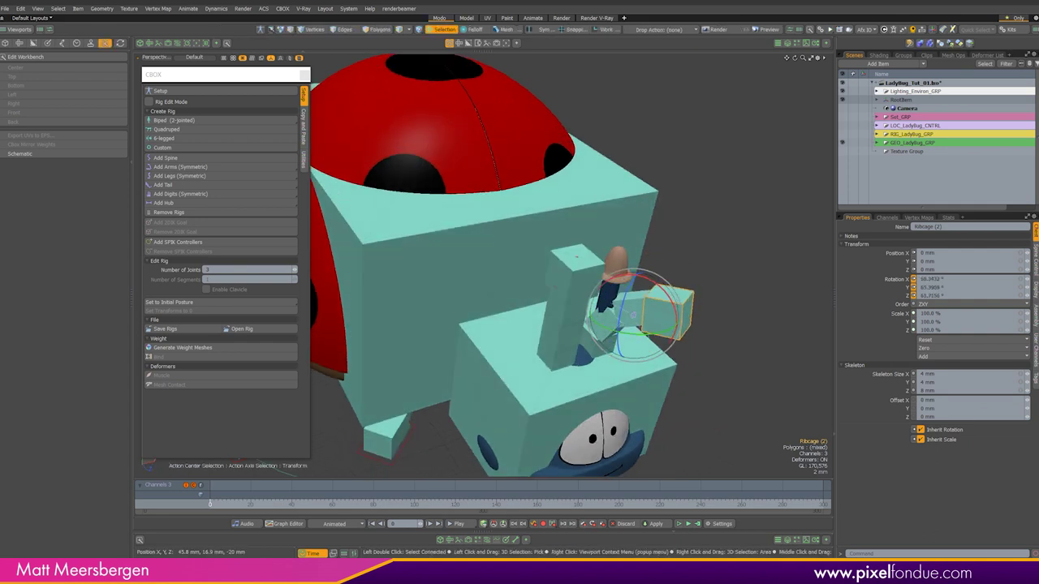
key(ctrl+z)
alt+drag(584, 292, 590, 318)
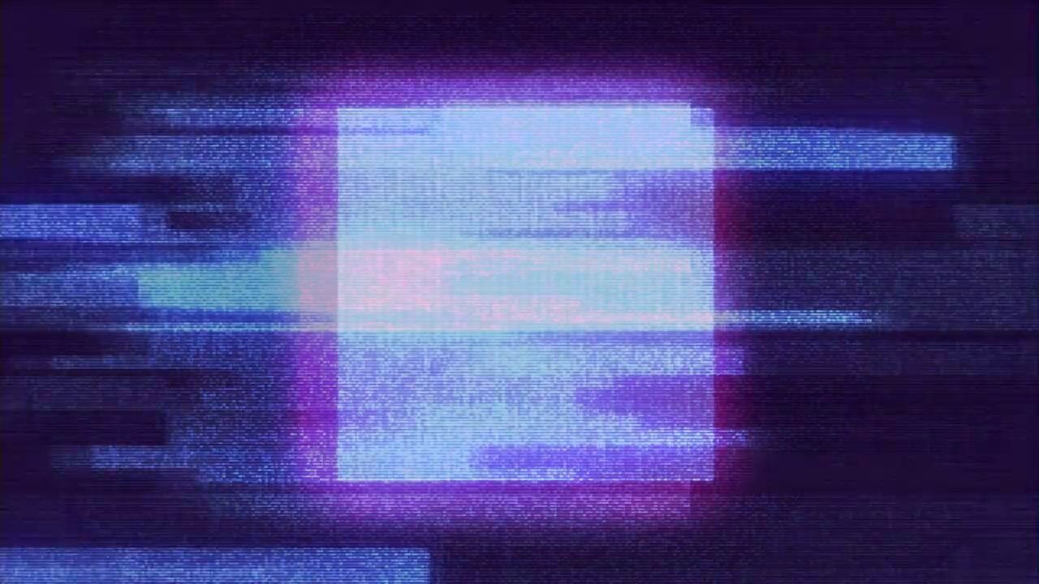